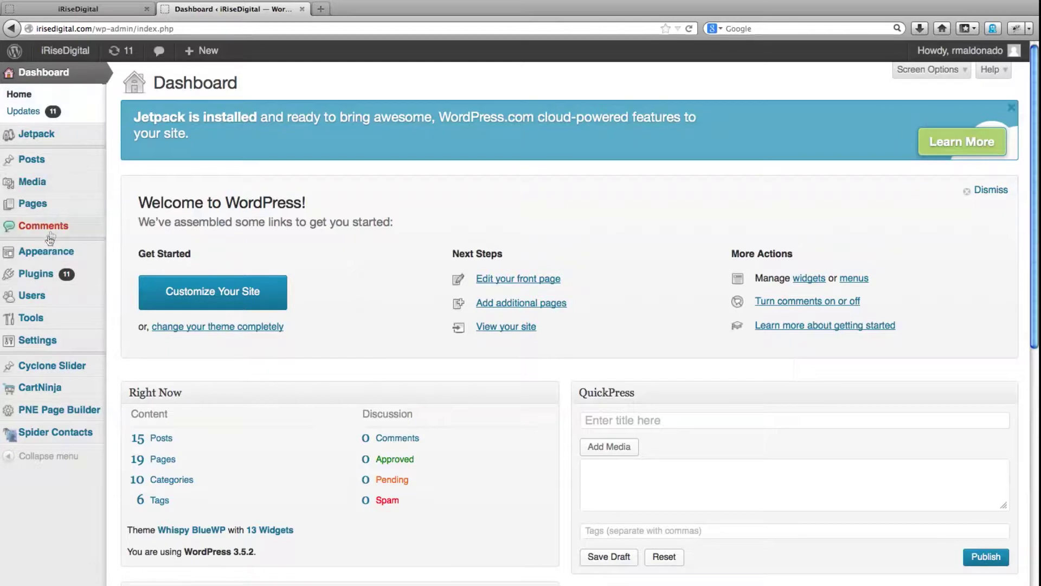
- Open the site's menu editor and review the items of the Support Menu
mouse_move(42, 253)
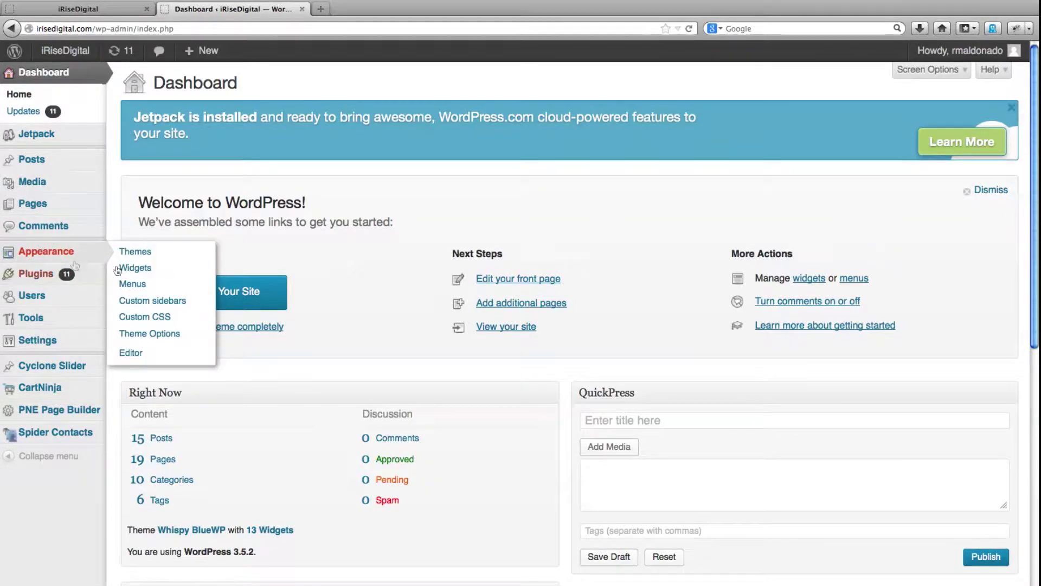
click(132, 285)
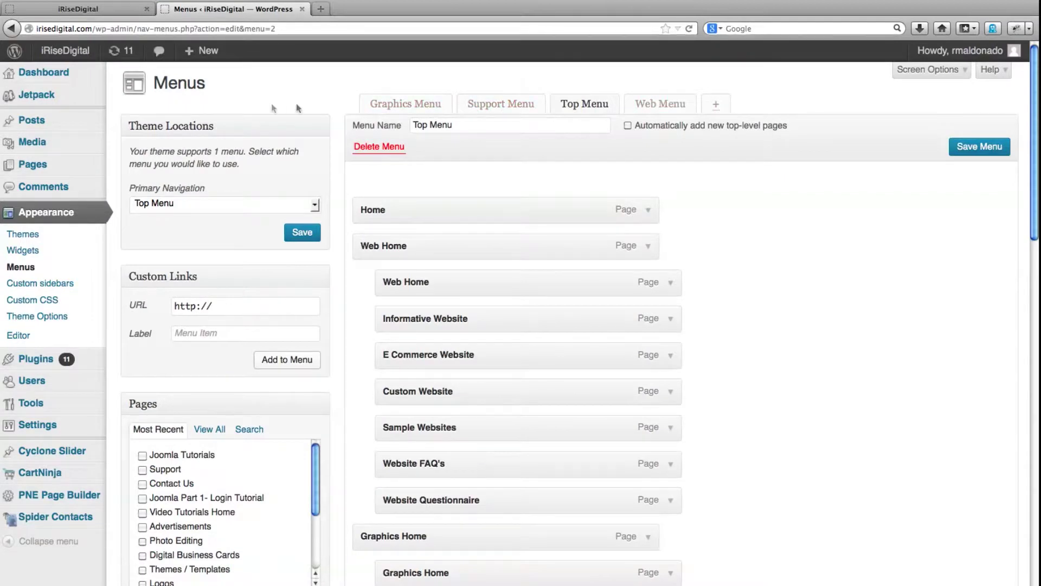
click(503, 106)
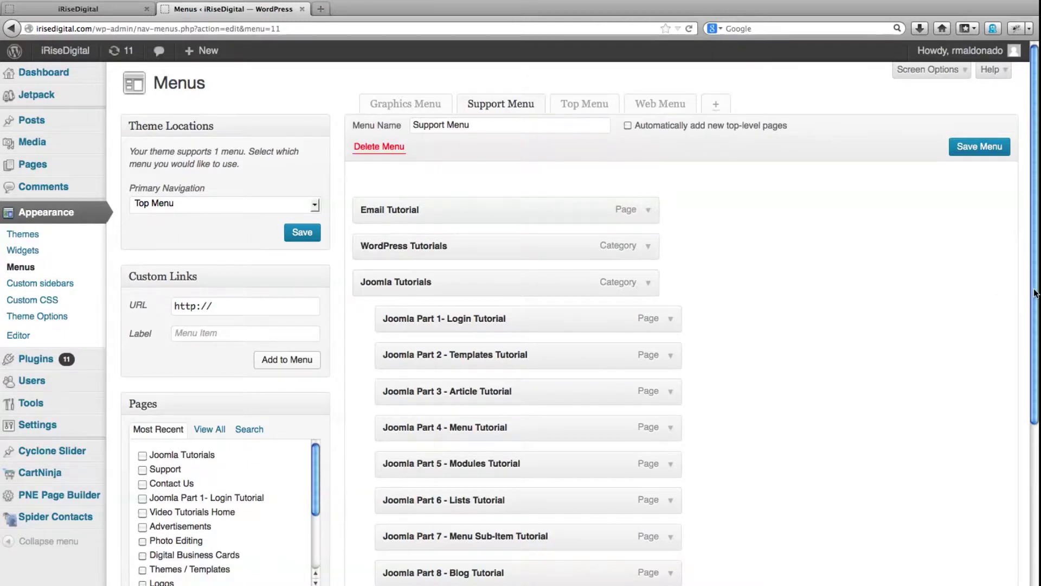
drag(1035, 290, 1039, 324)
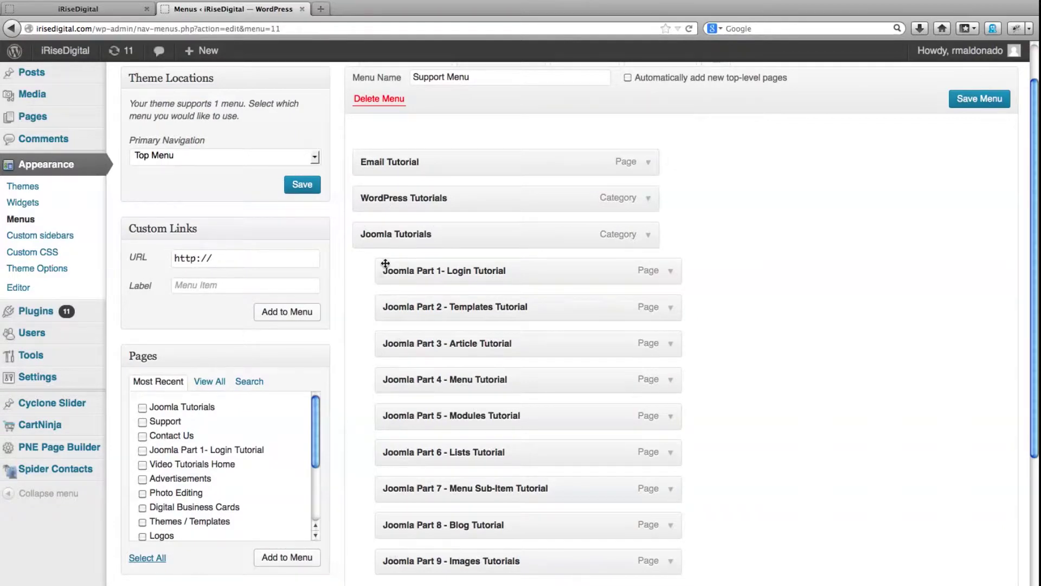
scroll(322, 328, down, 5)
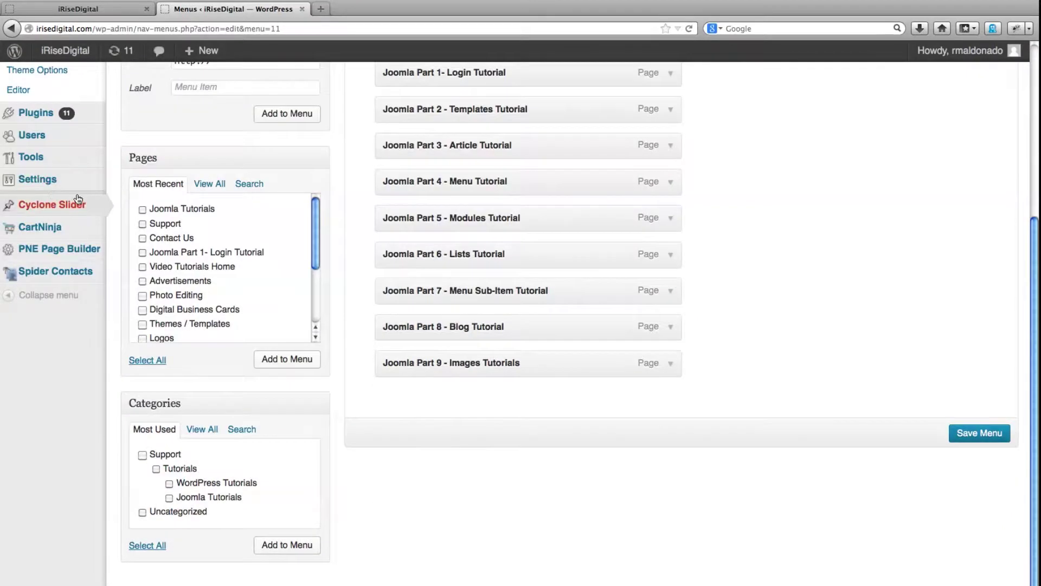
- Open the pTypeConverter tool's Convert page in a new browser tab
mouse_move(50, 193)
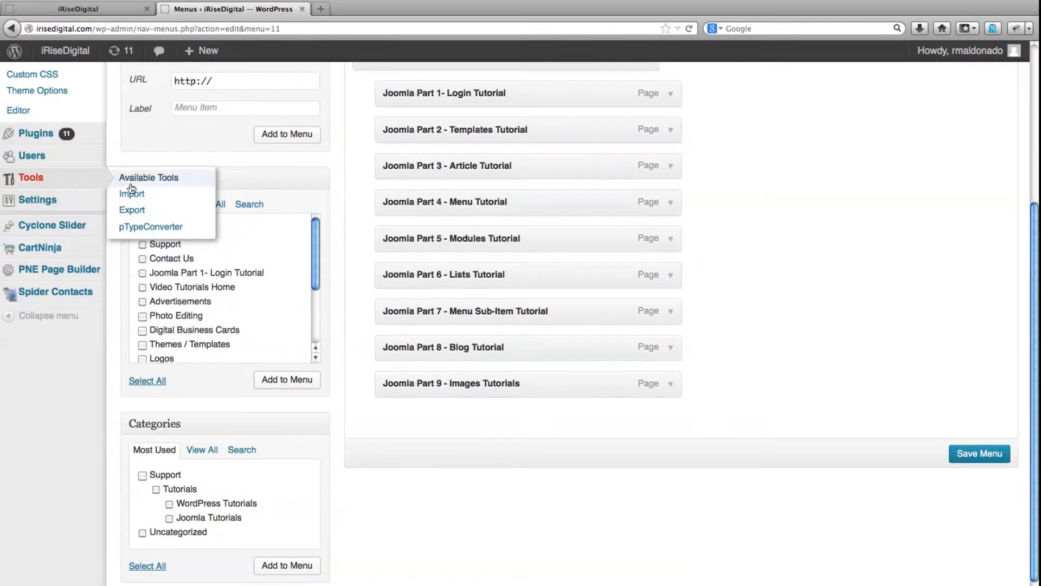
click(159, 233)
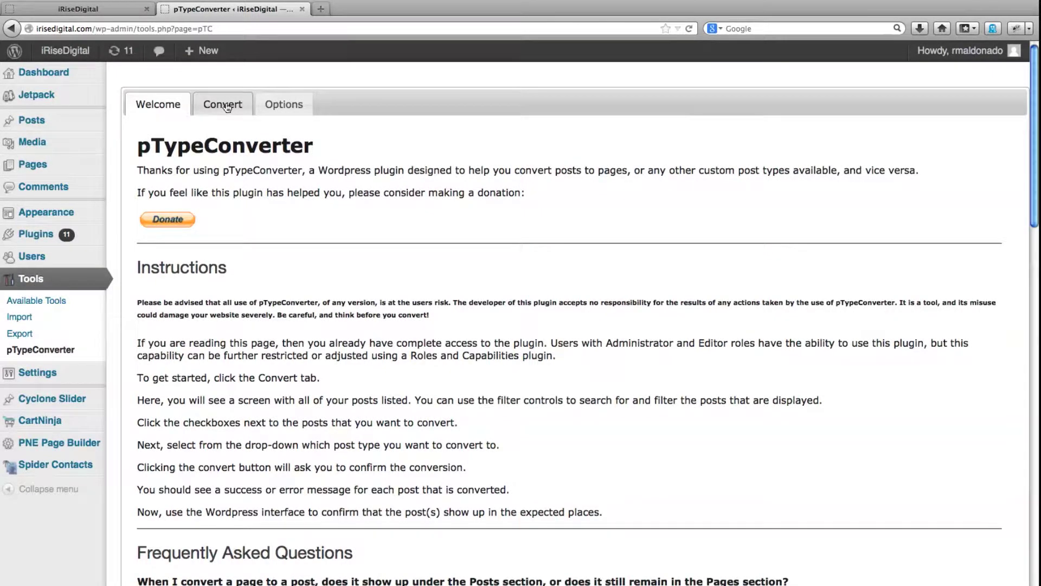
right_click(228, 108)
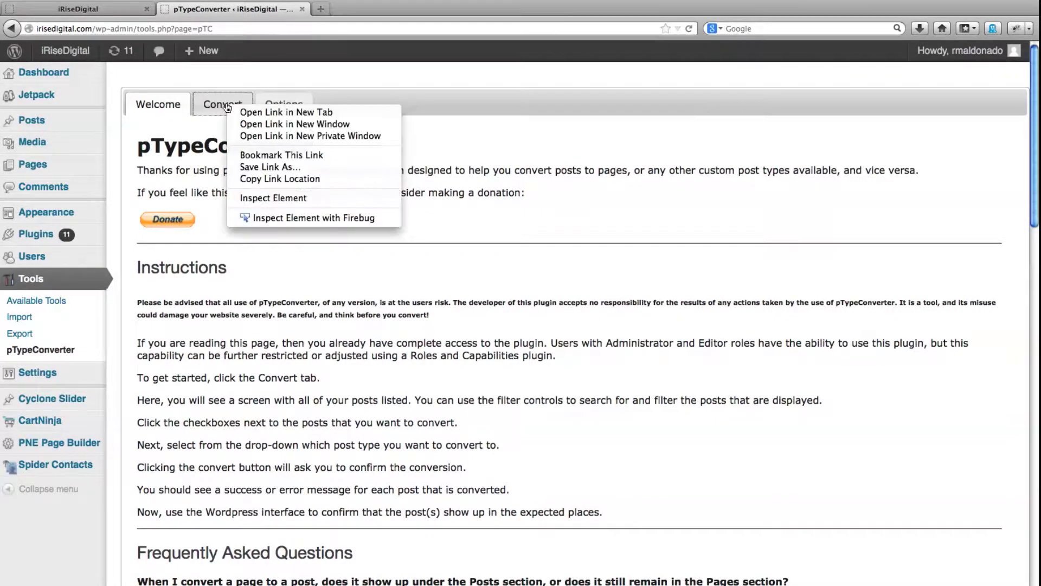
click(284, 113)
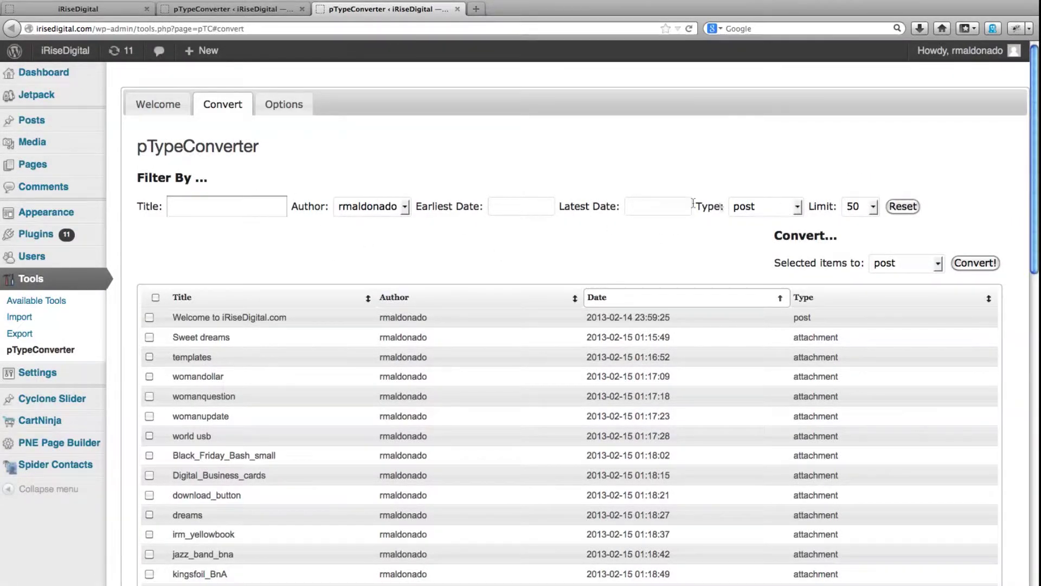
- Set the conversion target to page and list the posts with the limit set to ALL
click(938, 263)
click(890, 291)
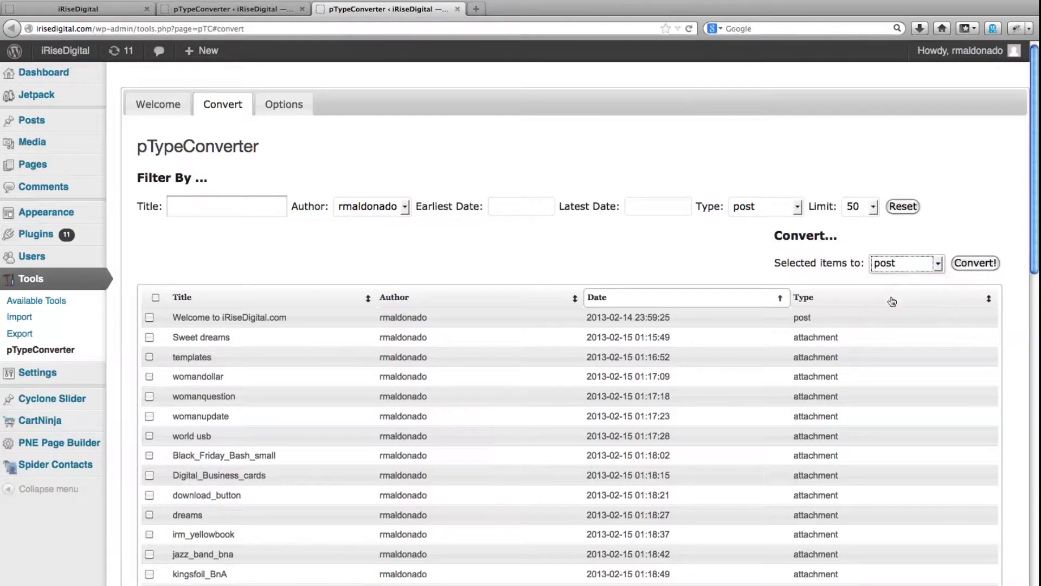
click(874, 207)
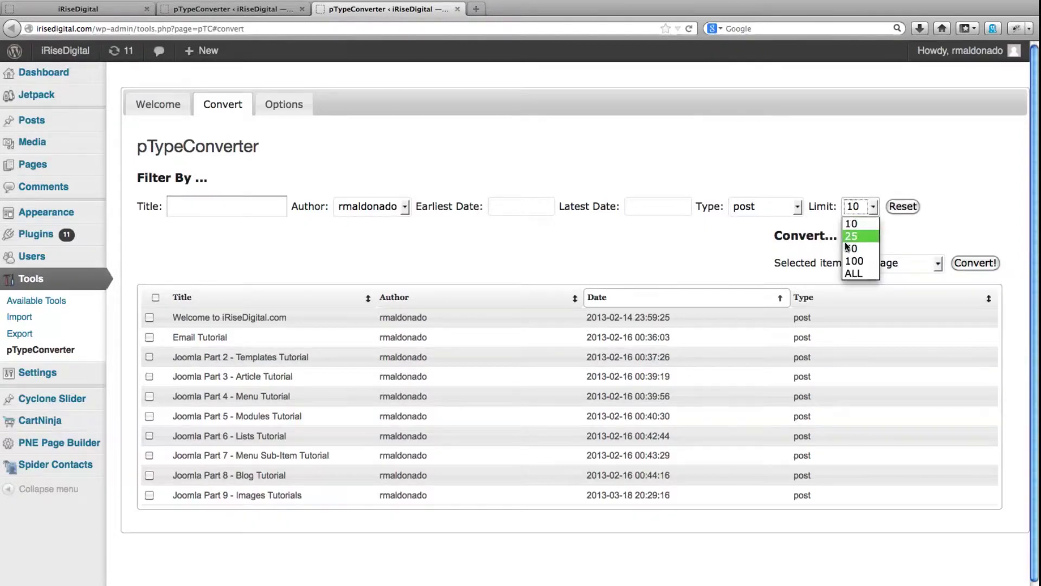
click(855, 274)
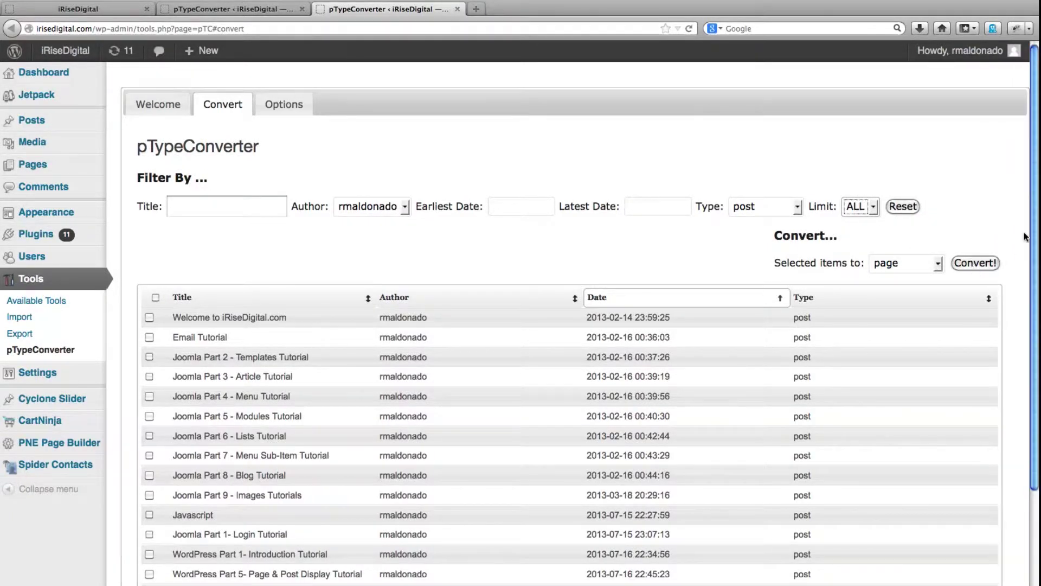
drag(1035, 232, 1034, 347)
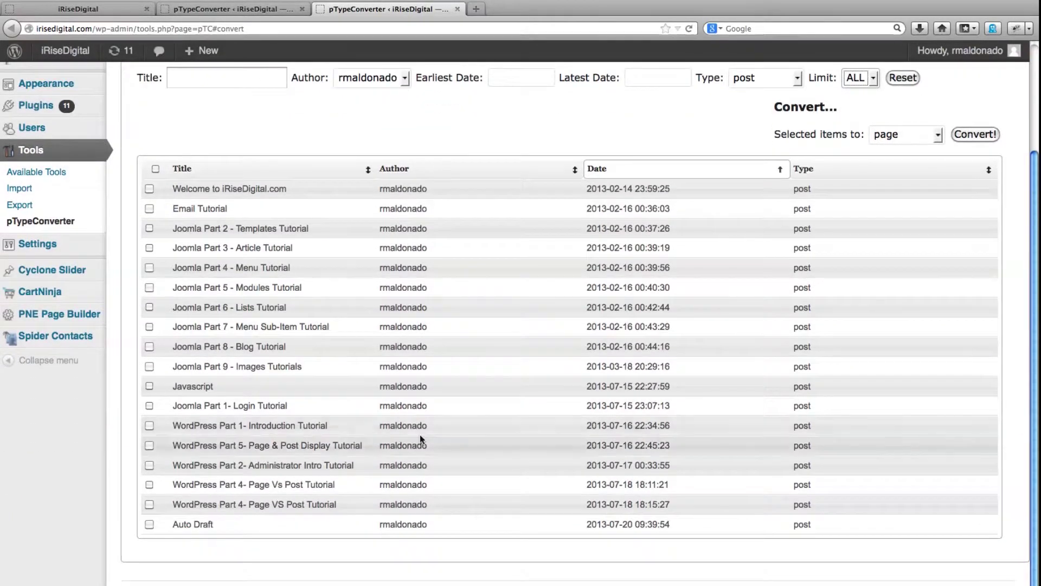
- Convert the five WordPress tutorial posts (Parts 1, 2, 5 and both Part 4 entries) to pages
click(149, 426)
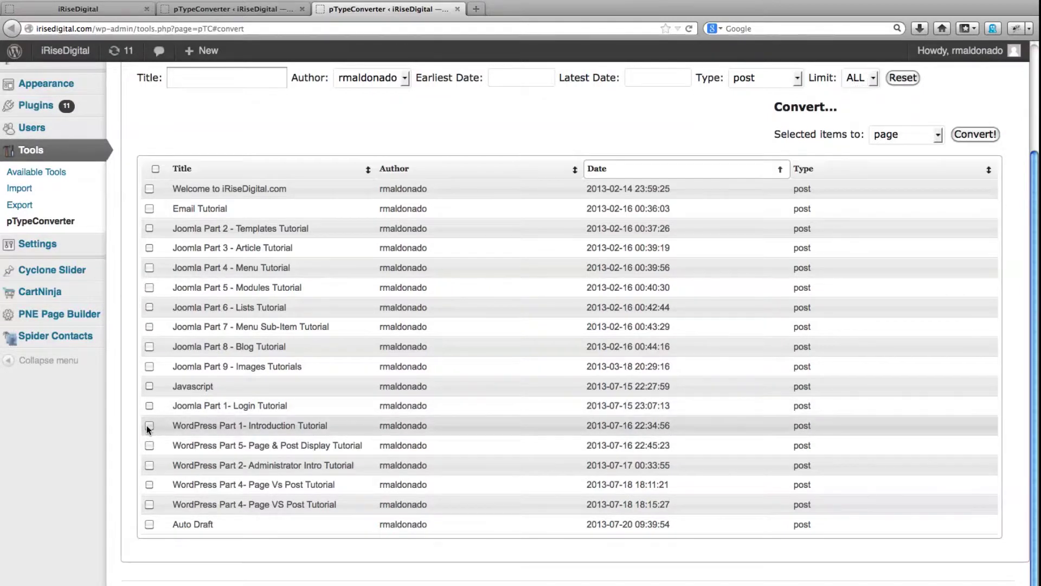
click(149, 445)
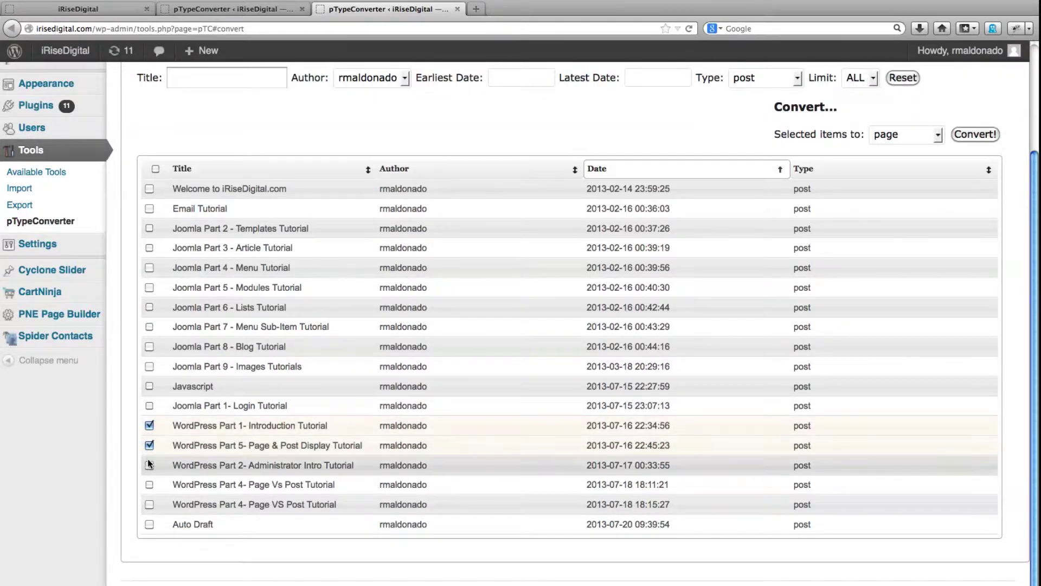
click(149, 465)
click(149, 486)
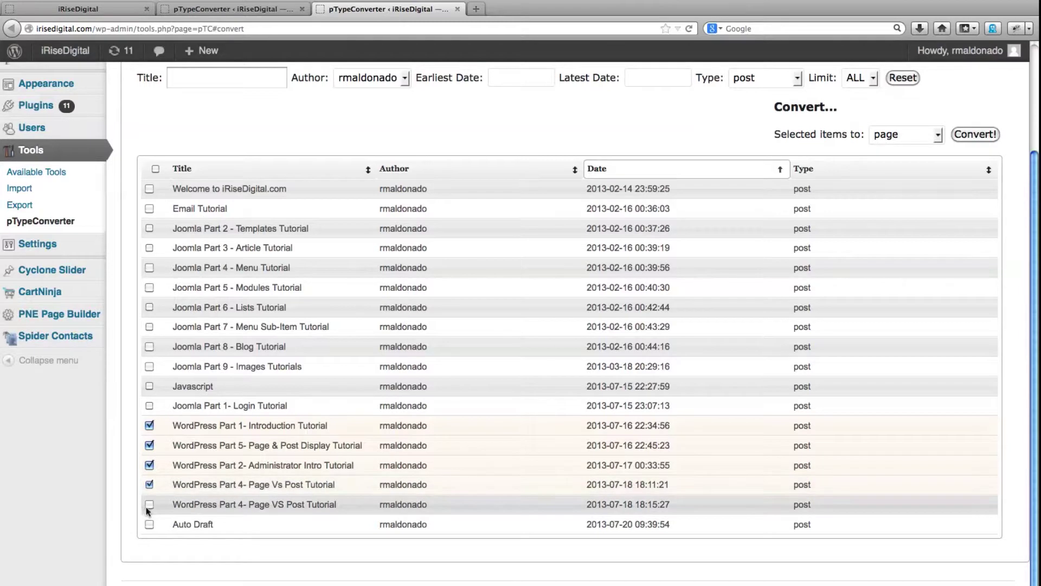
click(150, 505)
click(987, 135)
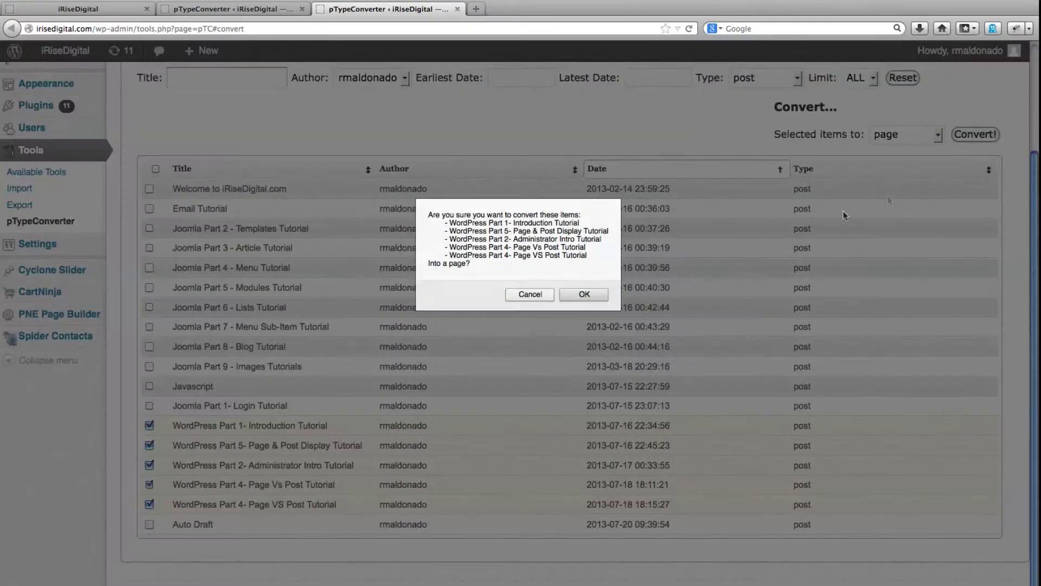
click(575, 294)
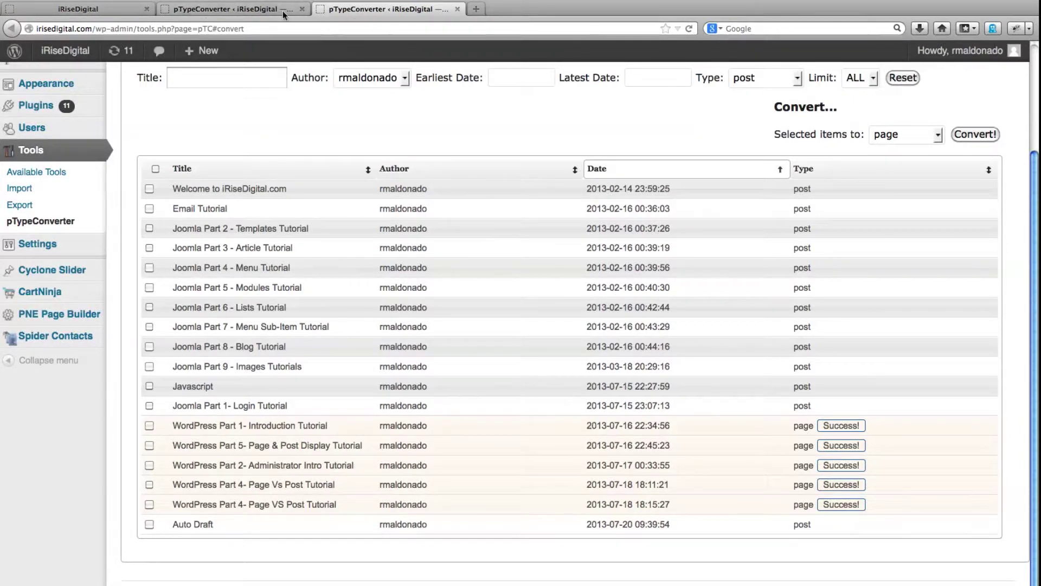
click(255, 10)
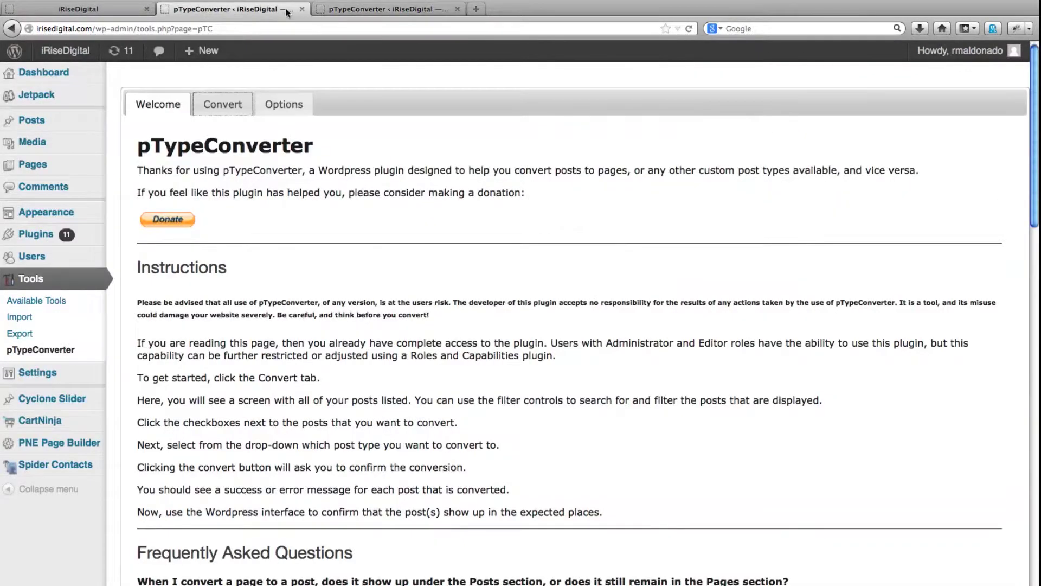
click(400, 10)
click(287, 10)
click(374, 10)
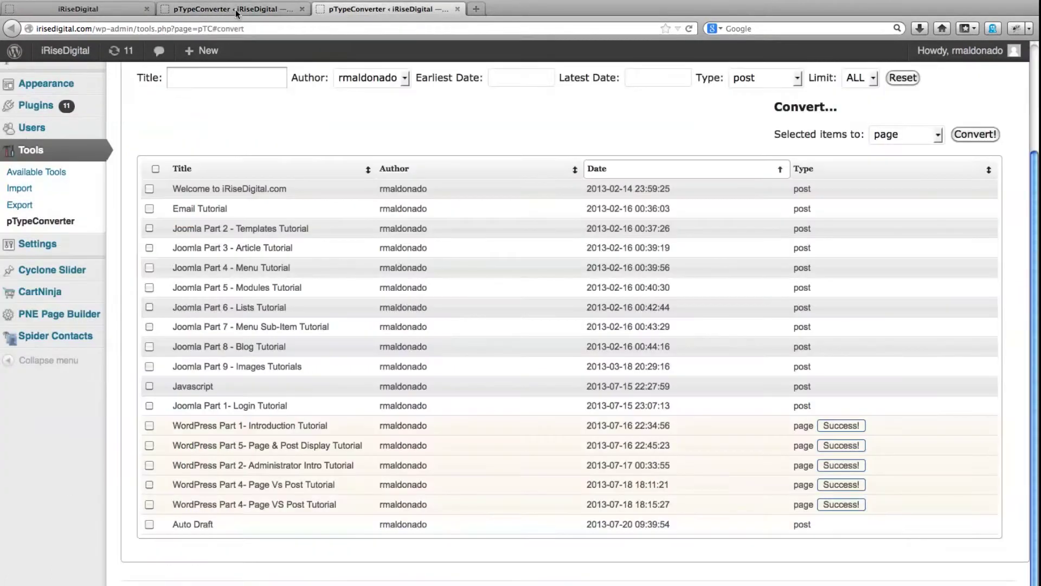
click(236, 11)
click(361, 12)
- Return to the Support Menu editor and reload it to refresh the list of recent pages
click(239, 11)
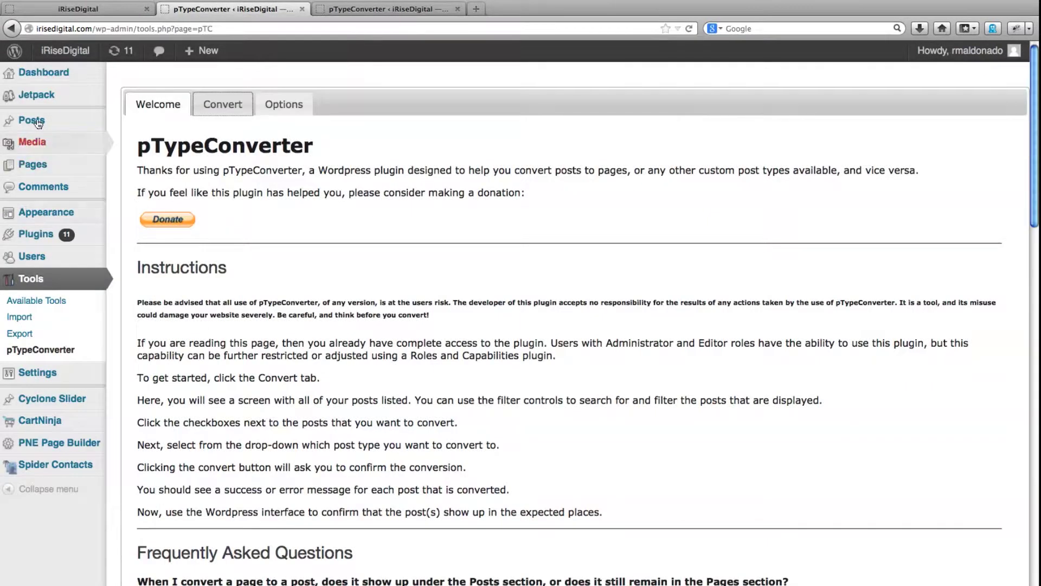
click(12, 30)
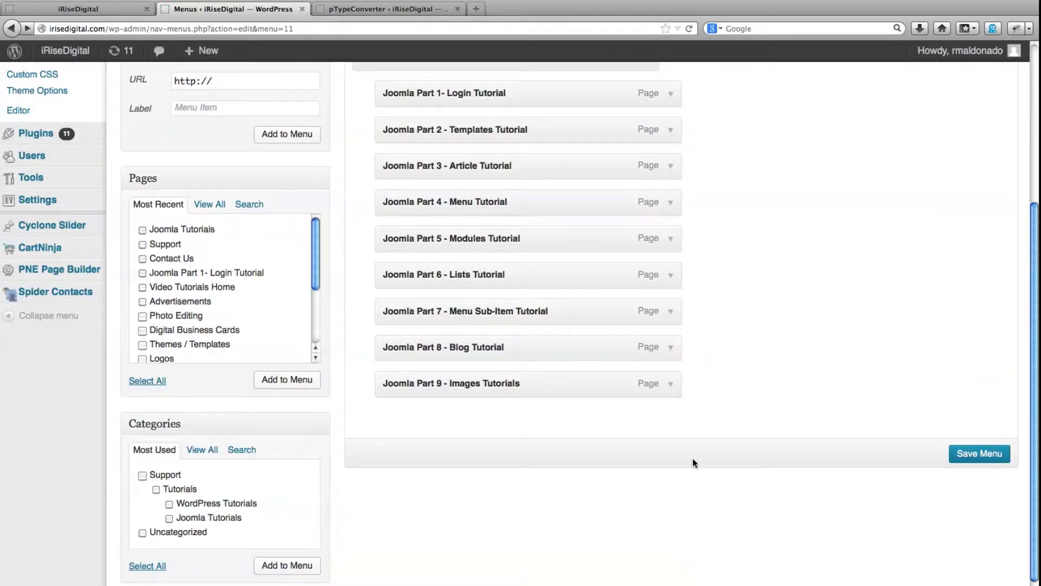
scroll(388, 349, up, 5)
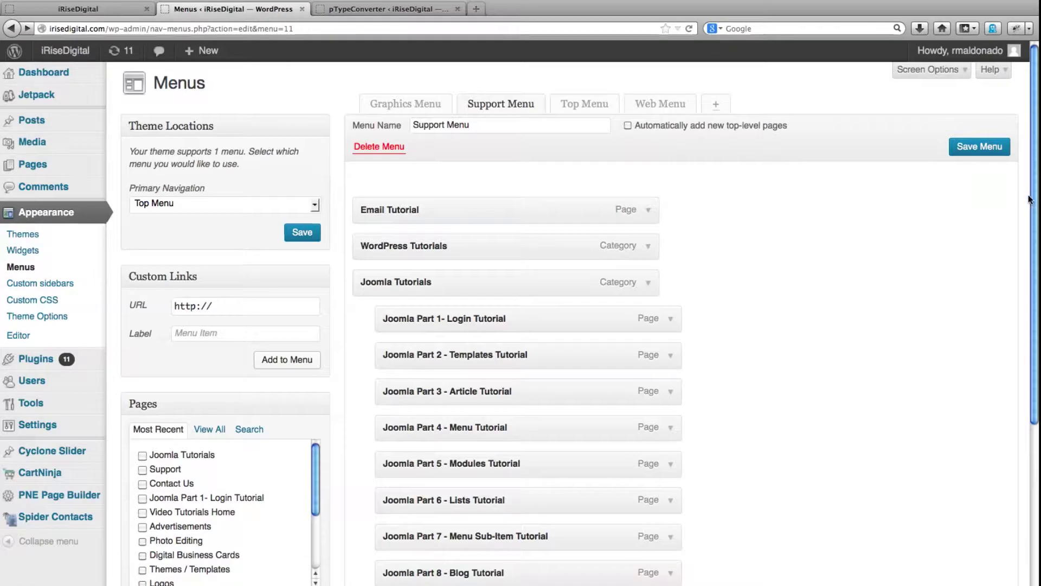
drag(1035, 203, 1026, 364)
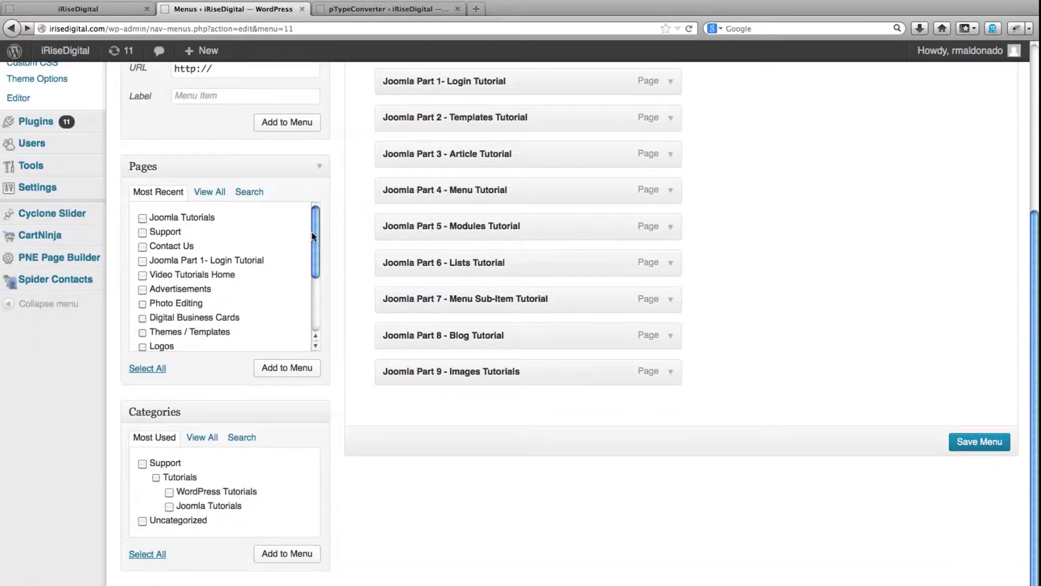
drag(313, 236, 305, 286)
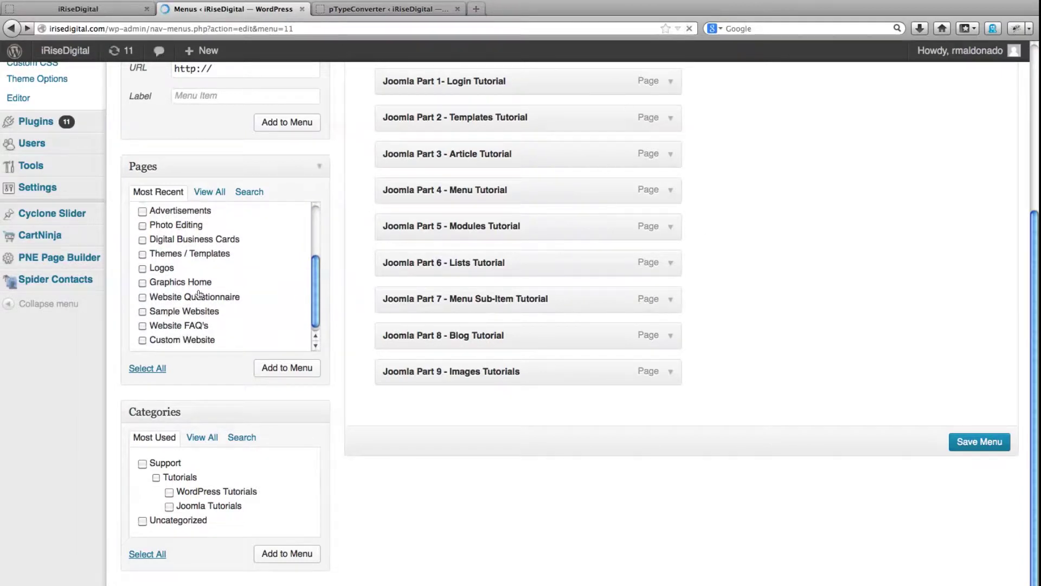
scroll(317, 271, up, 3)
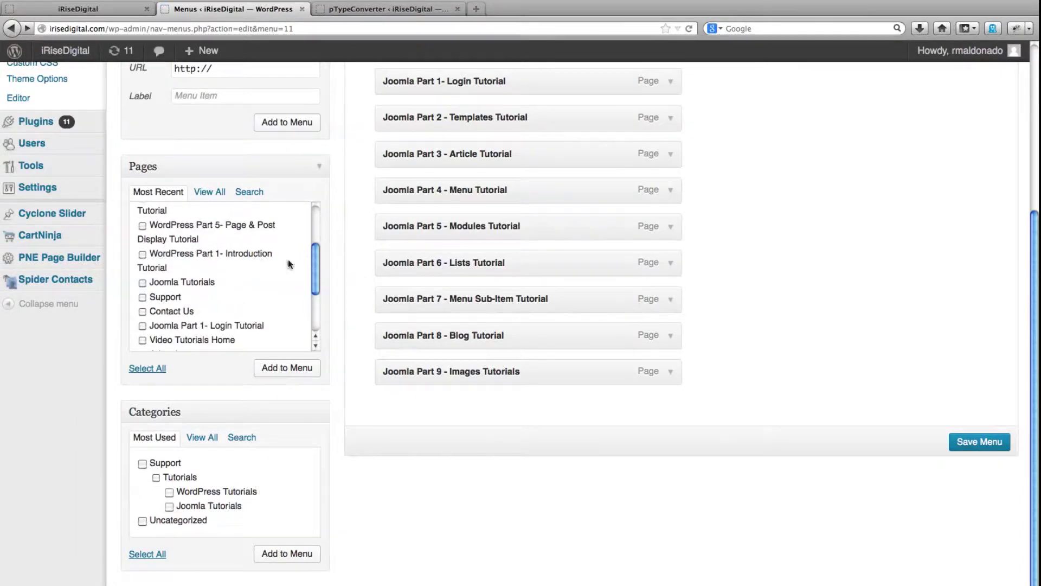
drag(317, 265, 320, 218)
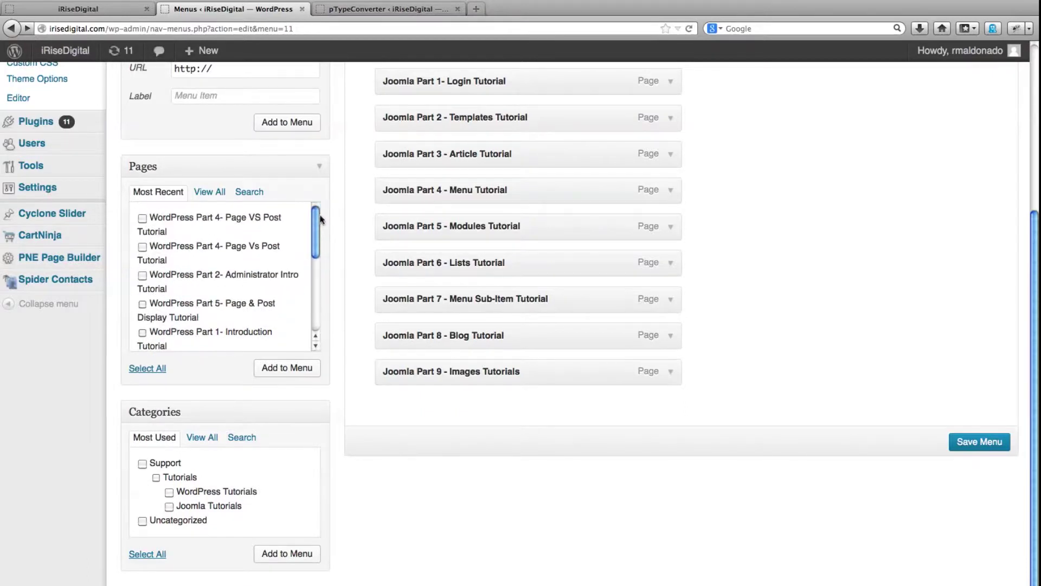
- Add the five WordPress tutorial pages (Parts 1, 2, 5 and both Part 4 entries) to the Support Menu
click(142, 218)
click(142, 275)
click(142, 305)
click(142, 333)
mouse_move(317, 236)
mouse_down()
mouse_move(311, 260)
mouse_move(313, 224)
mouse_up()
click(285, 372)
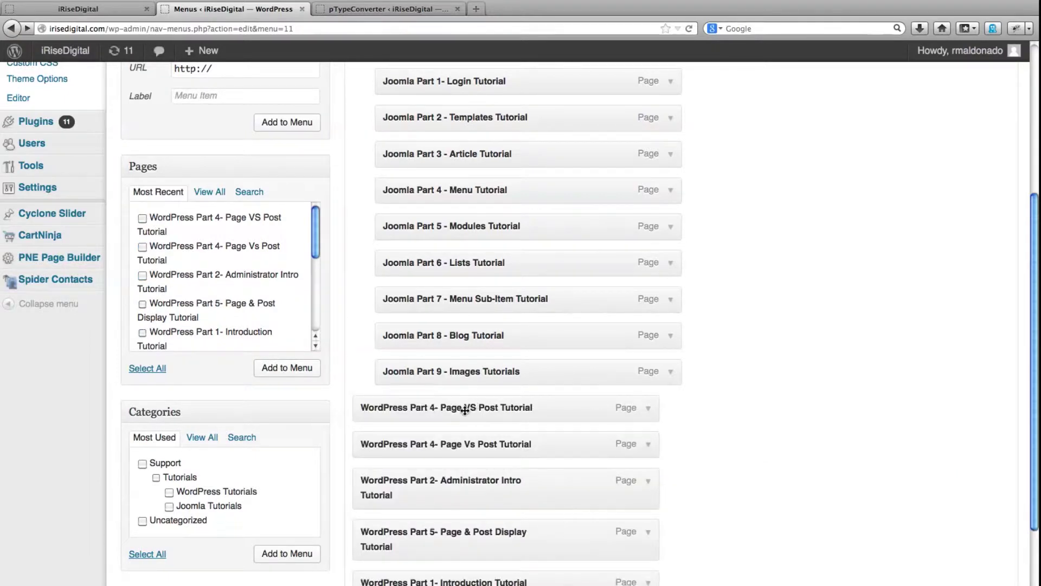
- Nest the five new pages under WordPress Tutorials, ordered Part 1, Part 2, both Part 4 entries and Part 5, and save the menu
drag(465, 411, 494, 236)
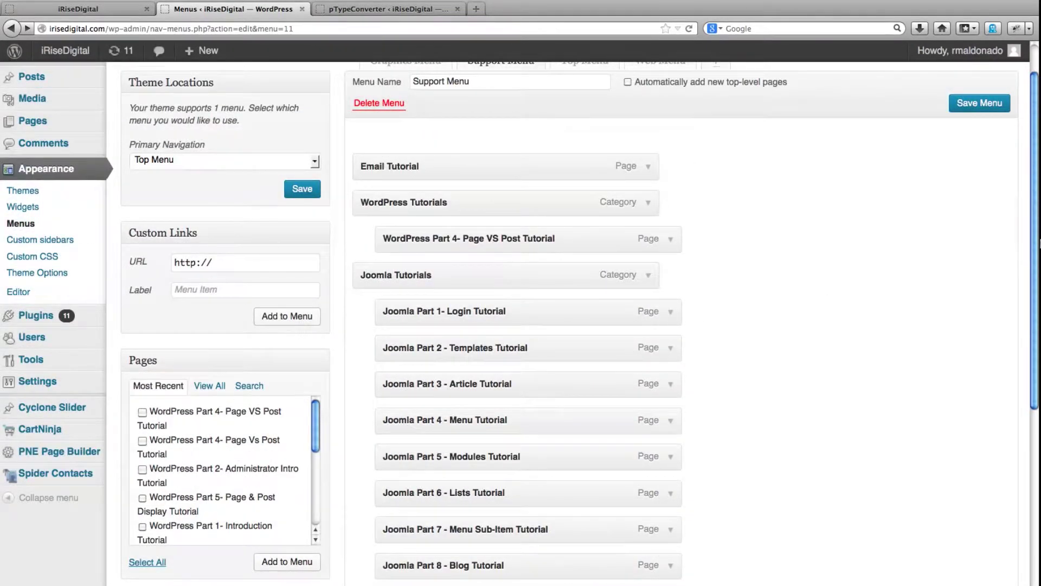
scroll(1033, 250, down, 5)
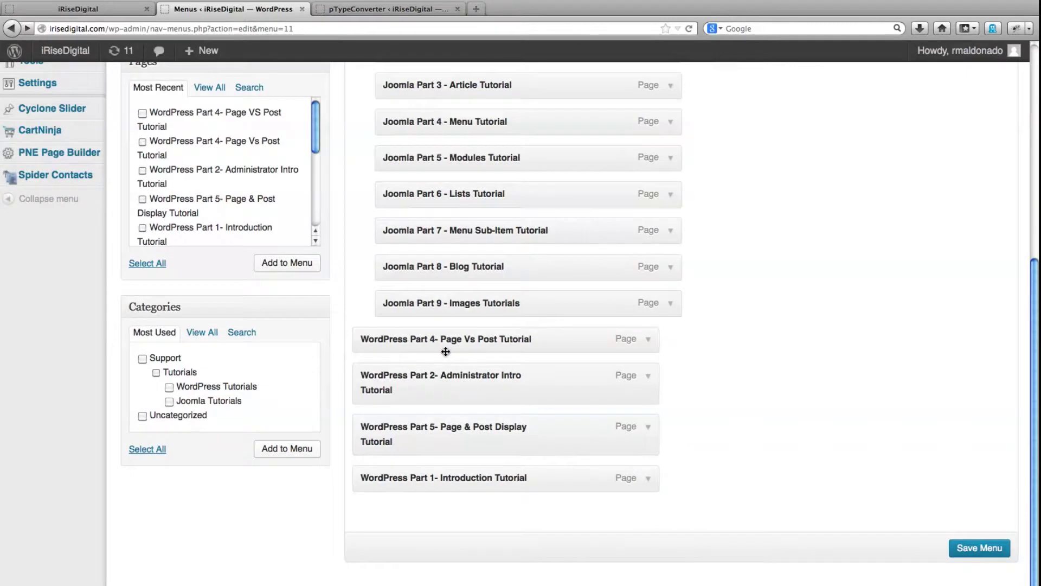
drag(445, 352, 473, 223)
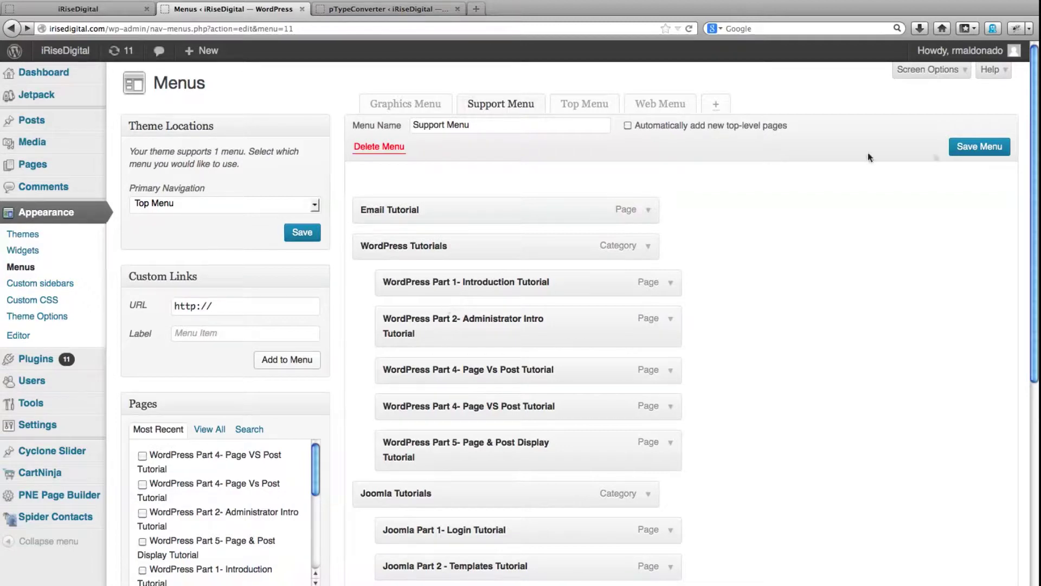
click(967, 150)
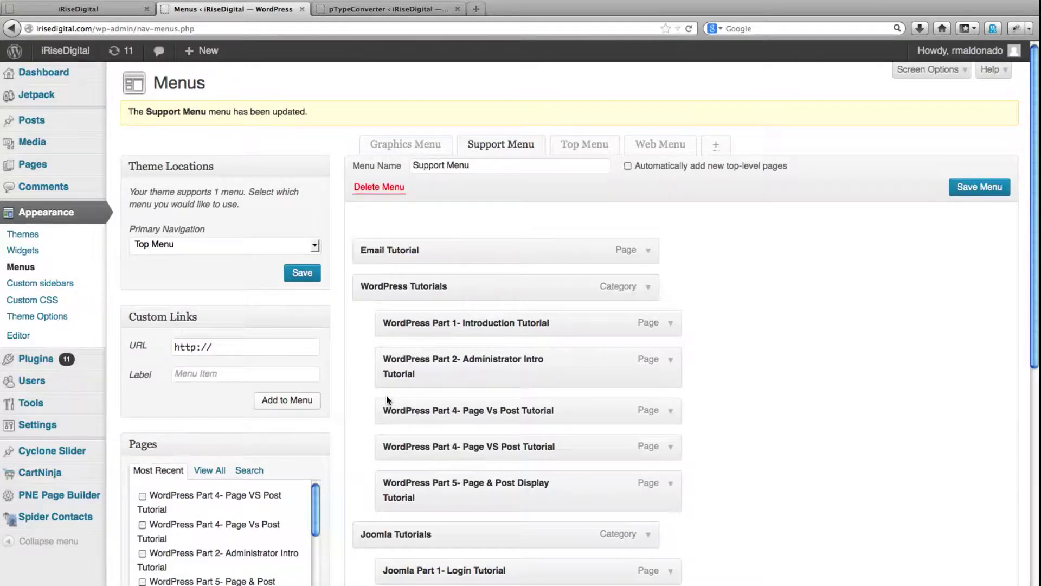
- View the Support page on the public iRiseDigital site and check the submenu under Support
click(107, 12)
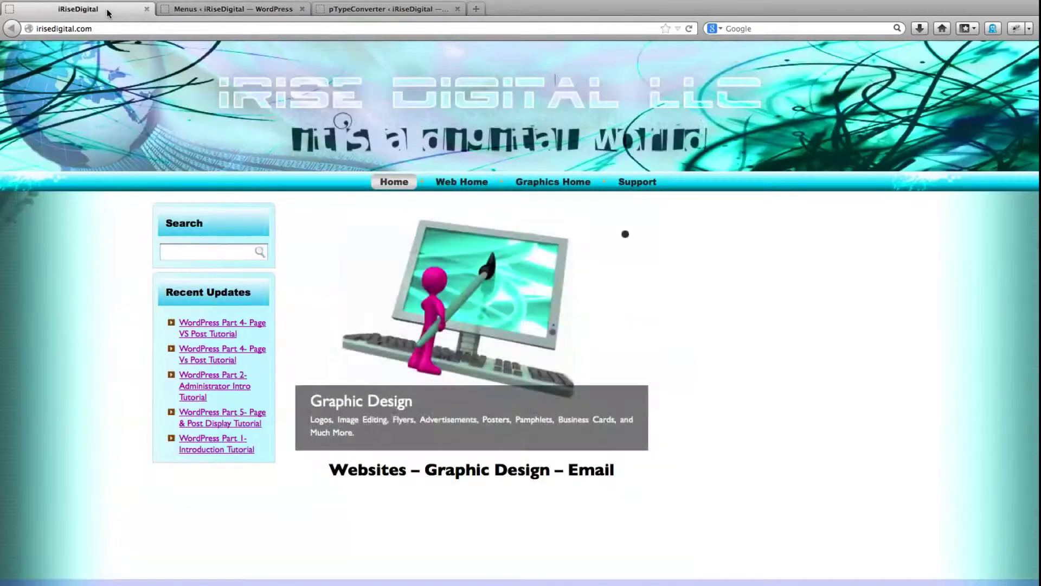
click(645, 186)
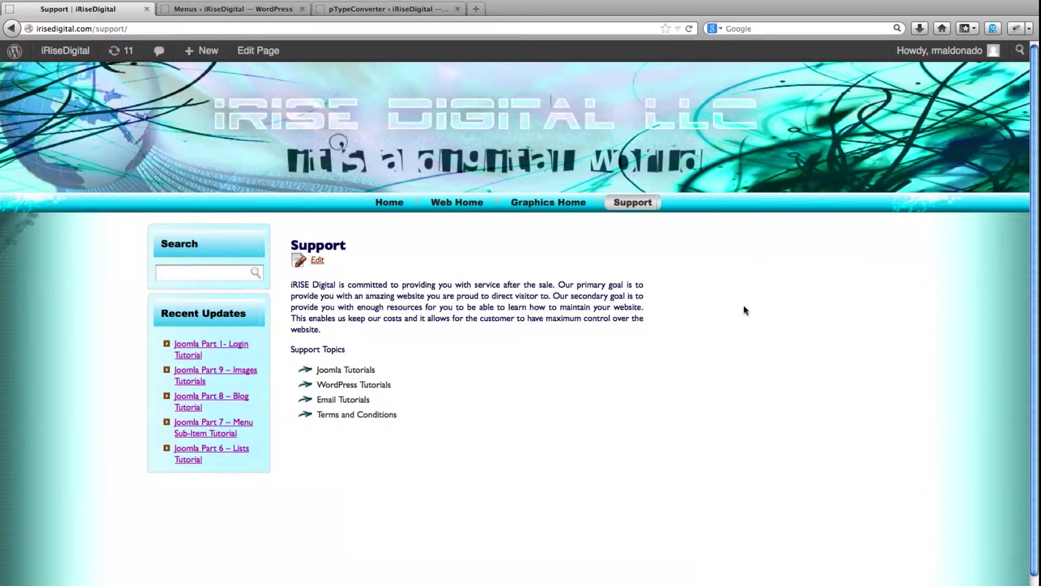
mouse_move(640, 203)
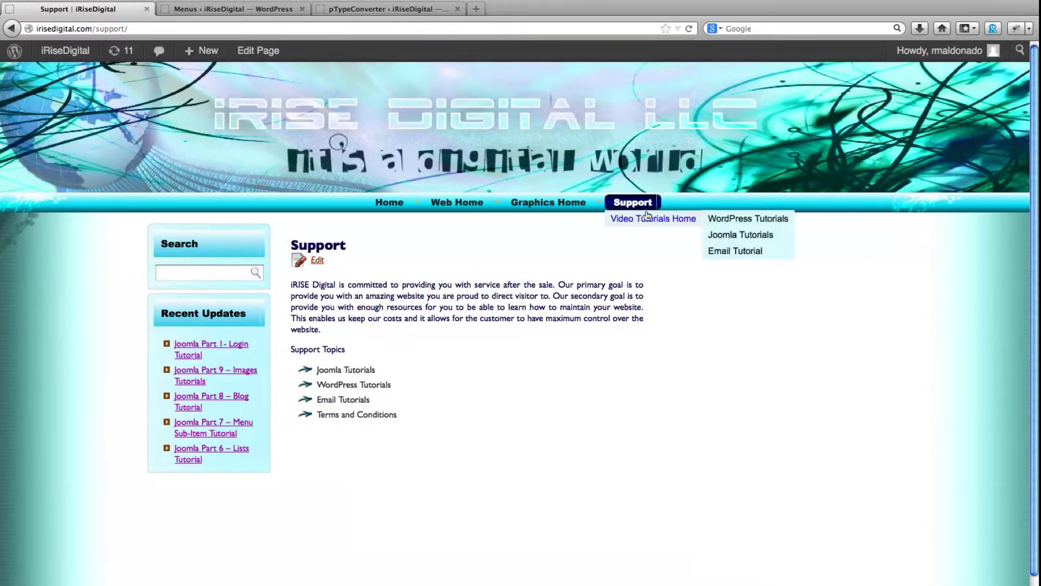
- Check the WordPress Tutorials entry in the live Support submenu against the items nested in the Support Menu editor
mouse_move(760, 235)
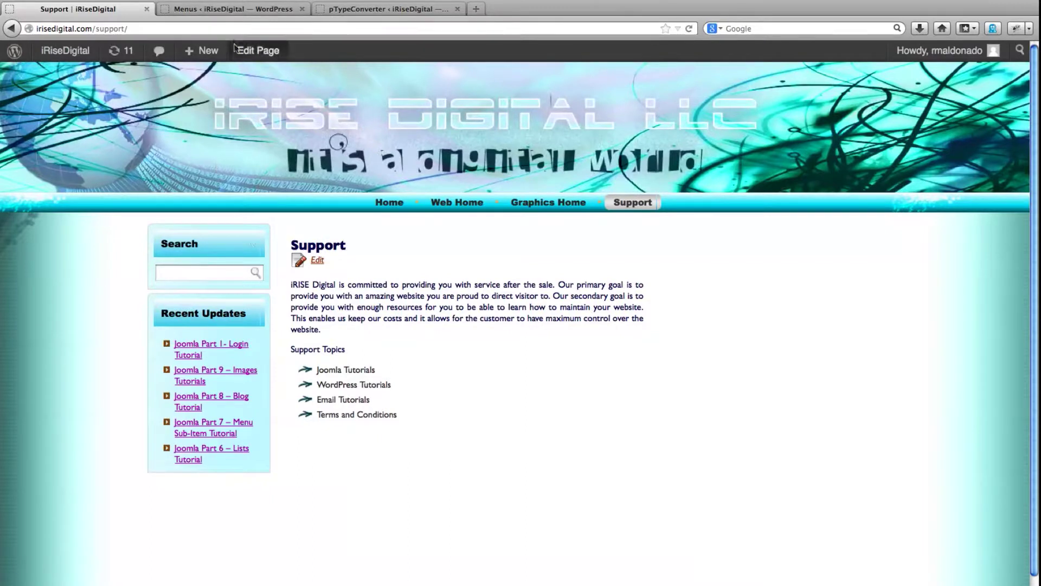
click(220, 13)
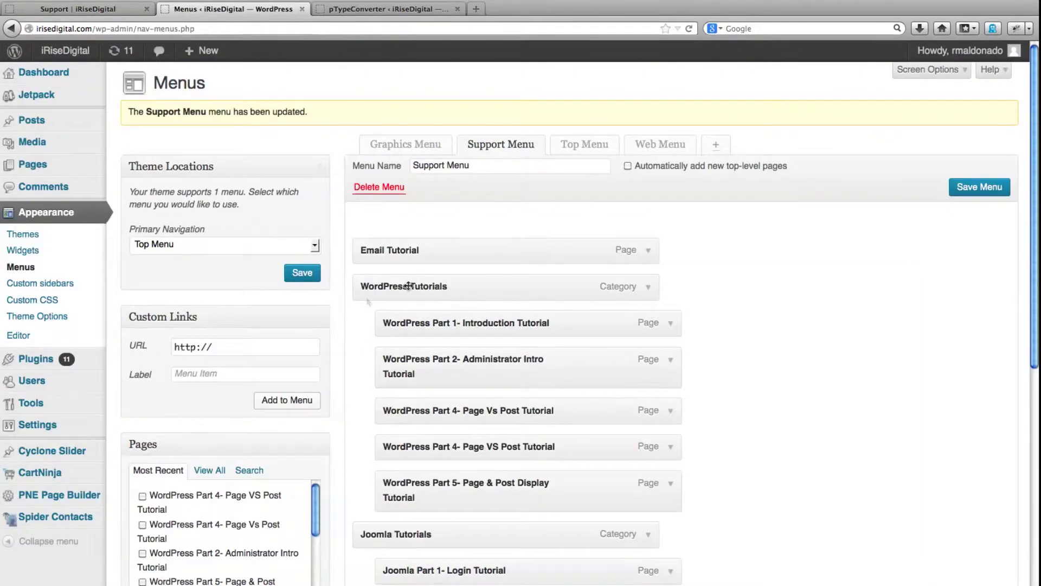
mouse_move(54, 164)
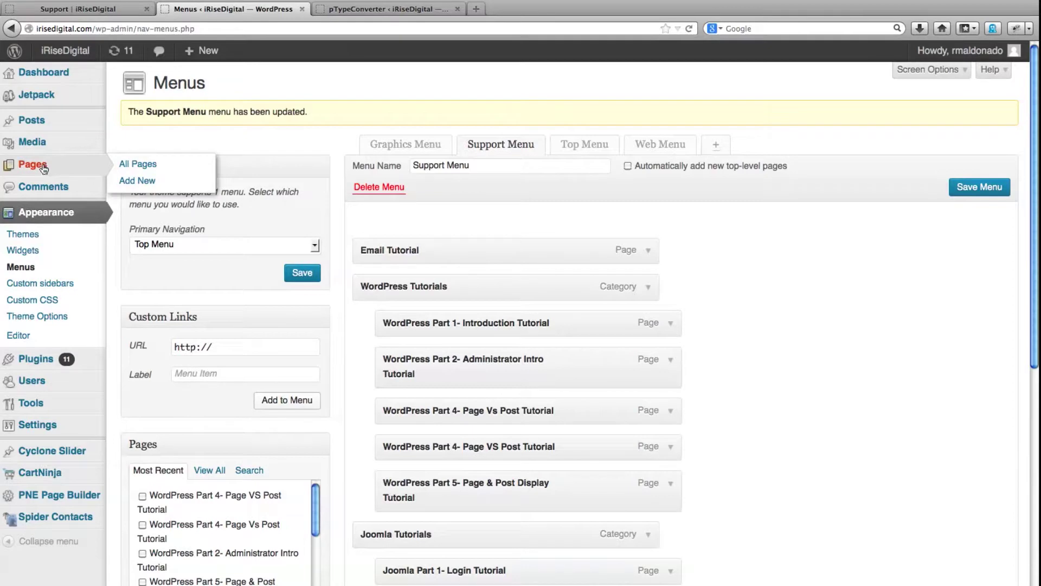
- Convert the five WordPress tutorial pages (Parts 1, 2, 5 and both Part 4 entries) back into posts with pTypeConverter
click(388, 9)
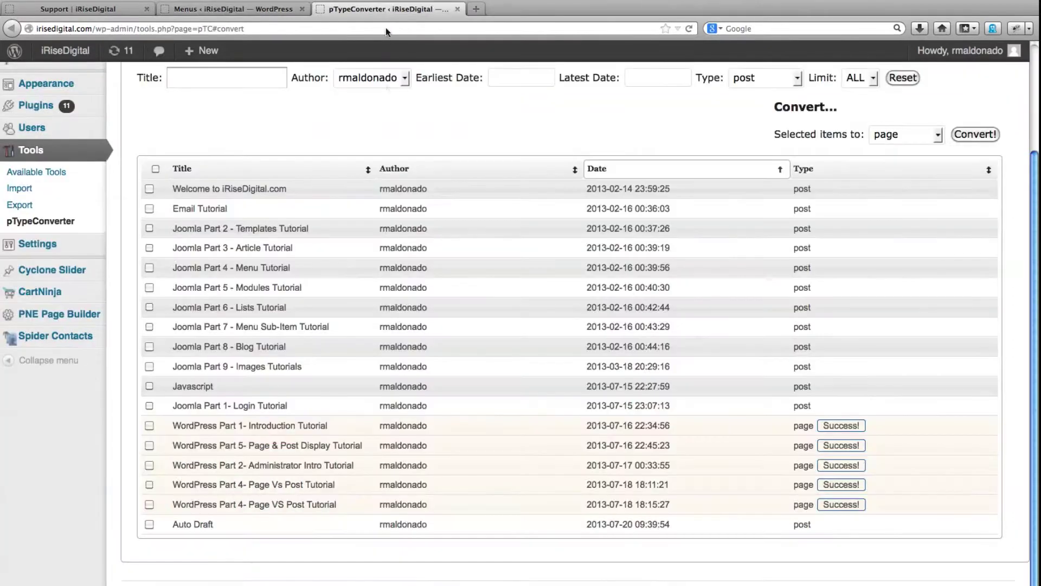
click(149, 426)
click(149, 445)
click(149, 464)
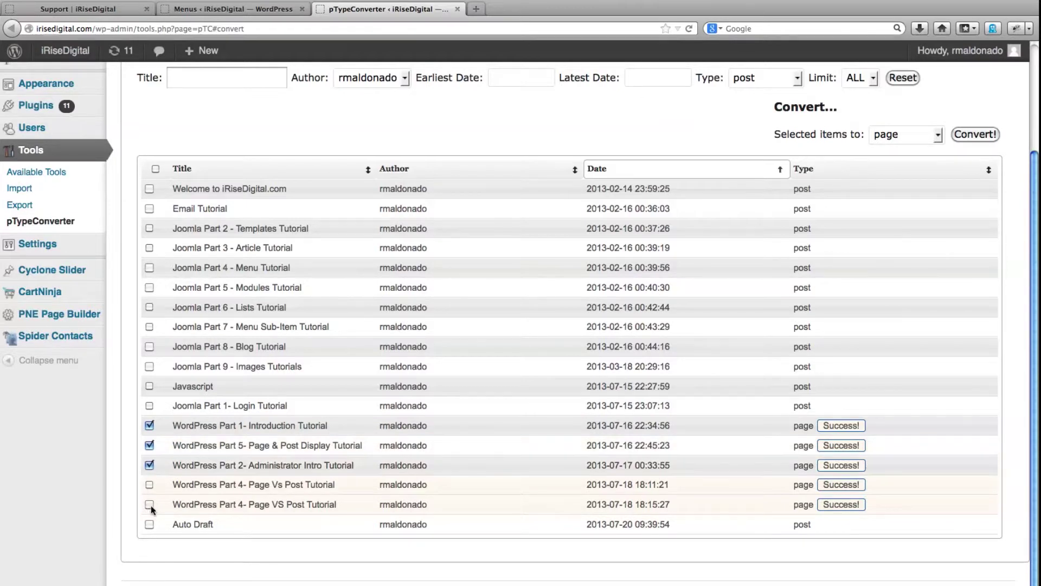
click(149, 486)
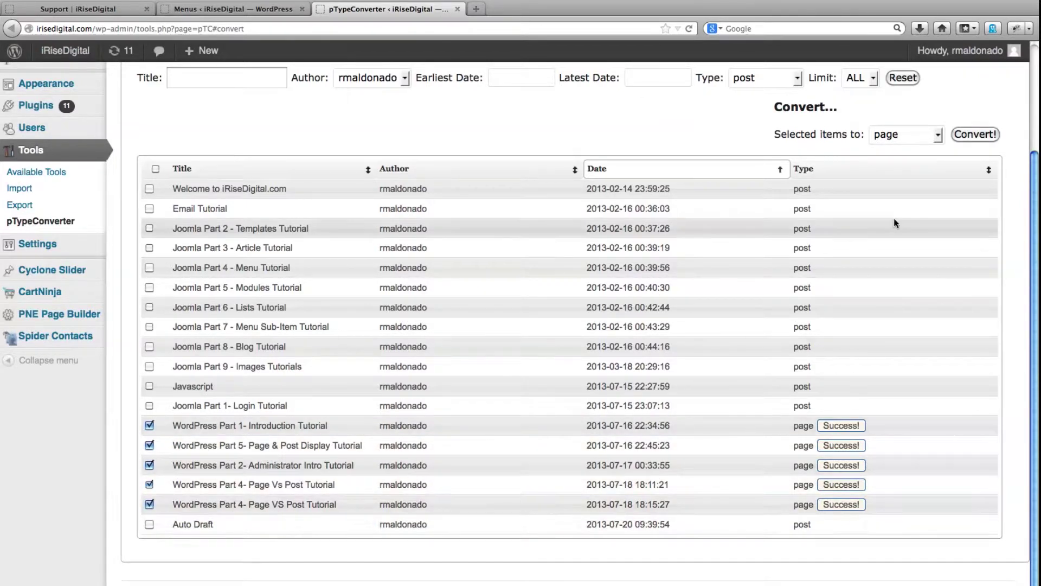
click(939, 139)
click(903, 149)
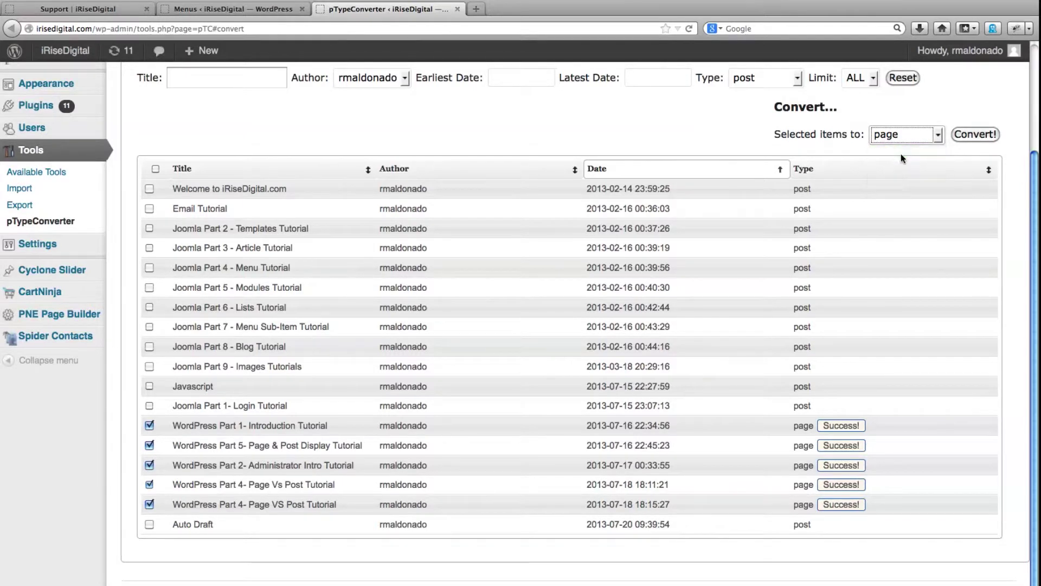
click(973, 134)
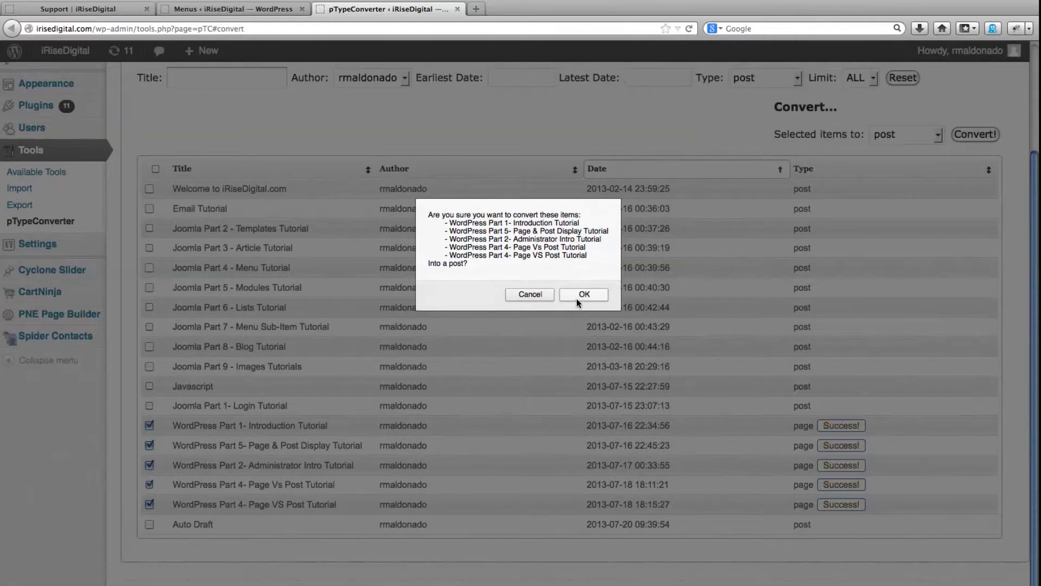
click(578, 295)
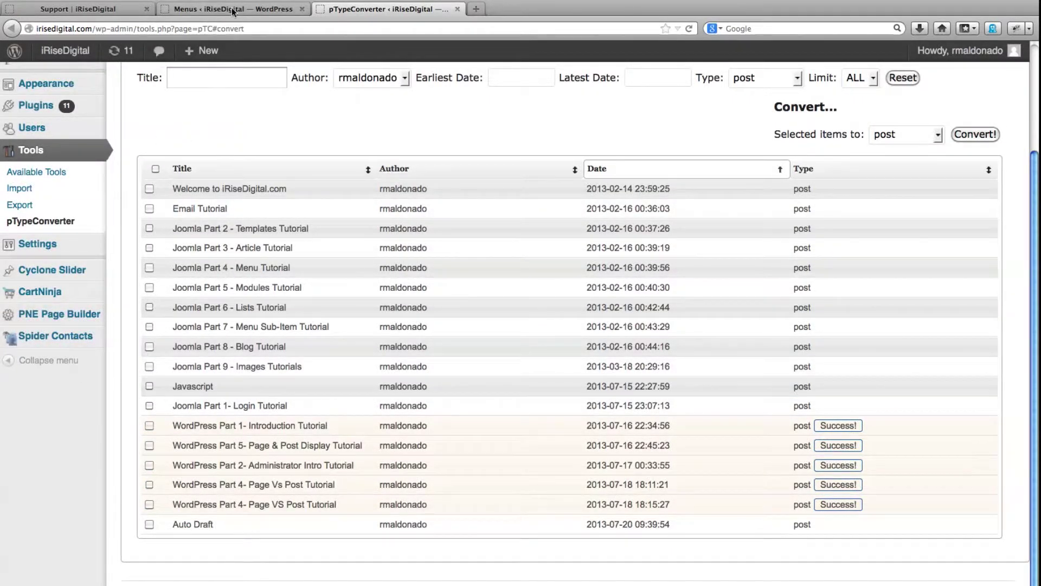
- Close pTypeConverter, check the live Support page, and open the Support page from the page list for editing
click(458, 11)
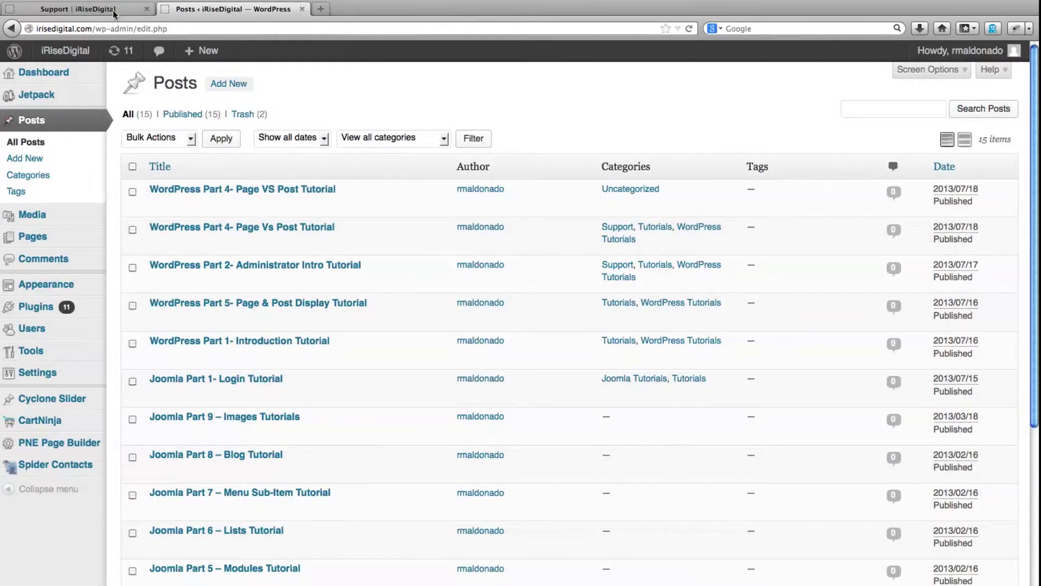
click(114, 10)
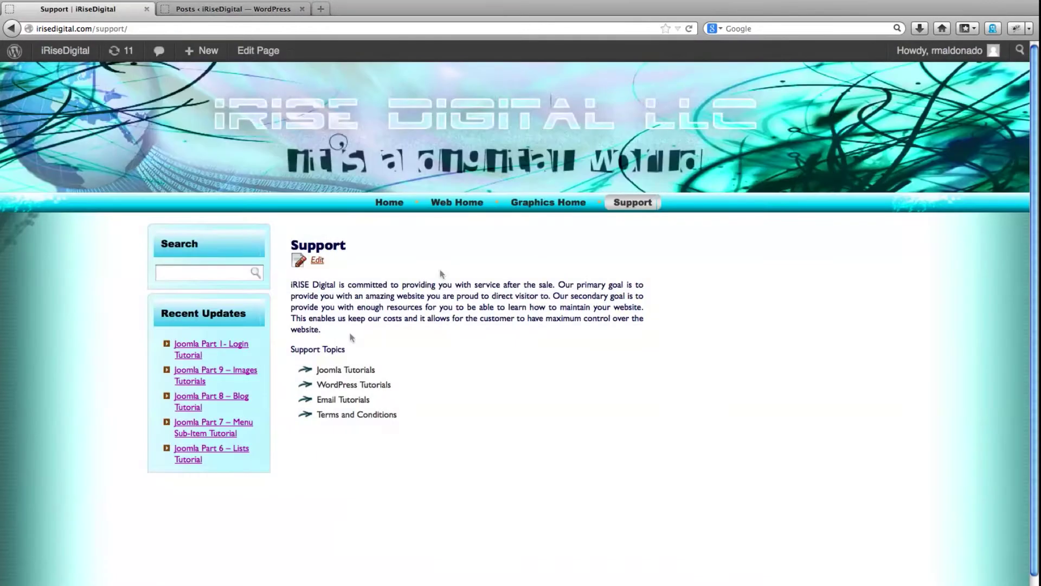
click(230, 11)
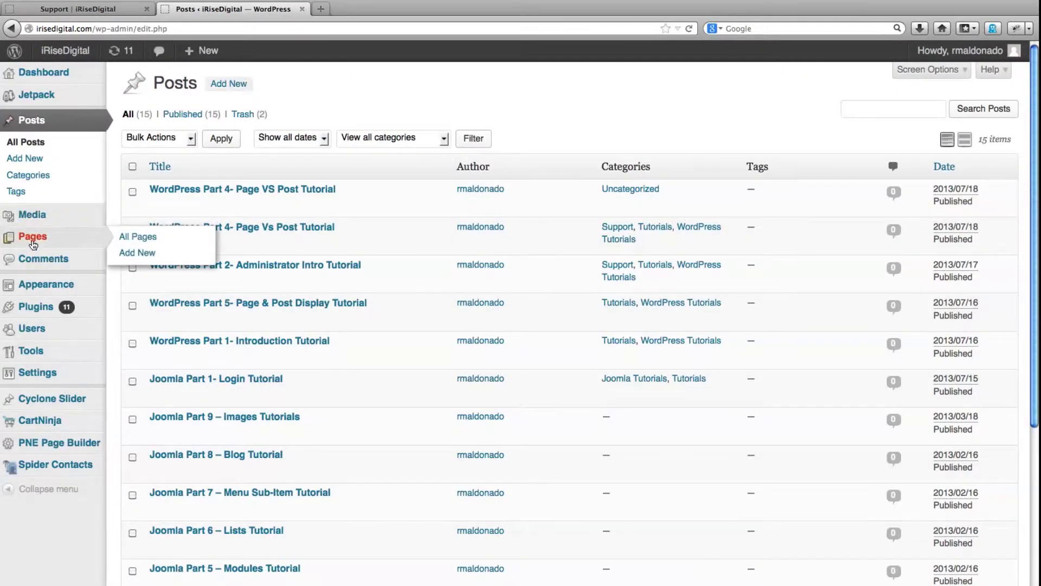
click(31, 239)
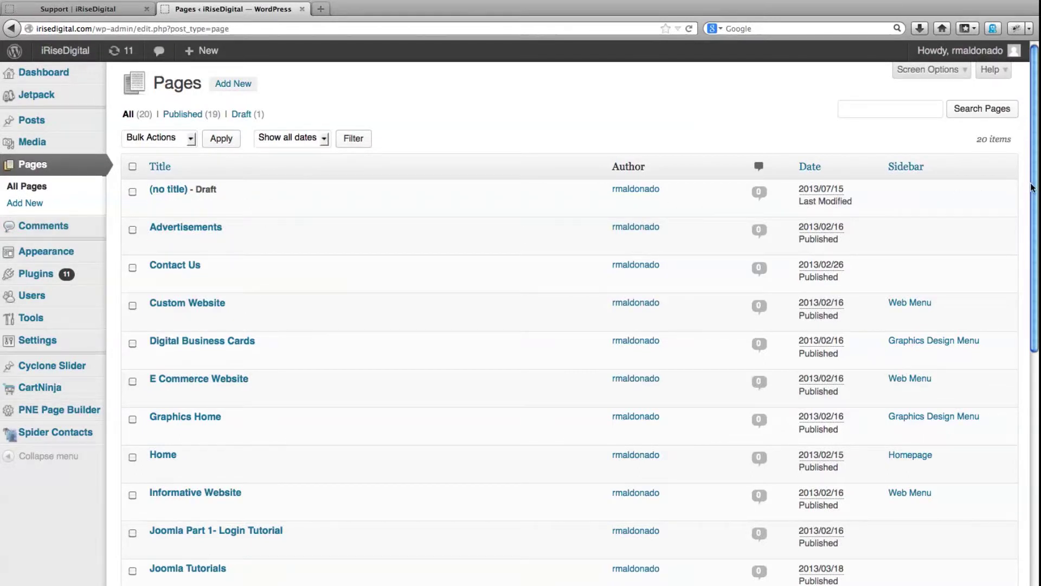
drag(1033, 187, 1037, 399)
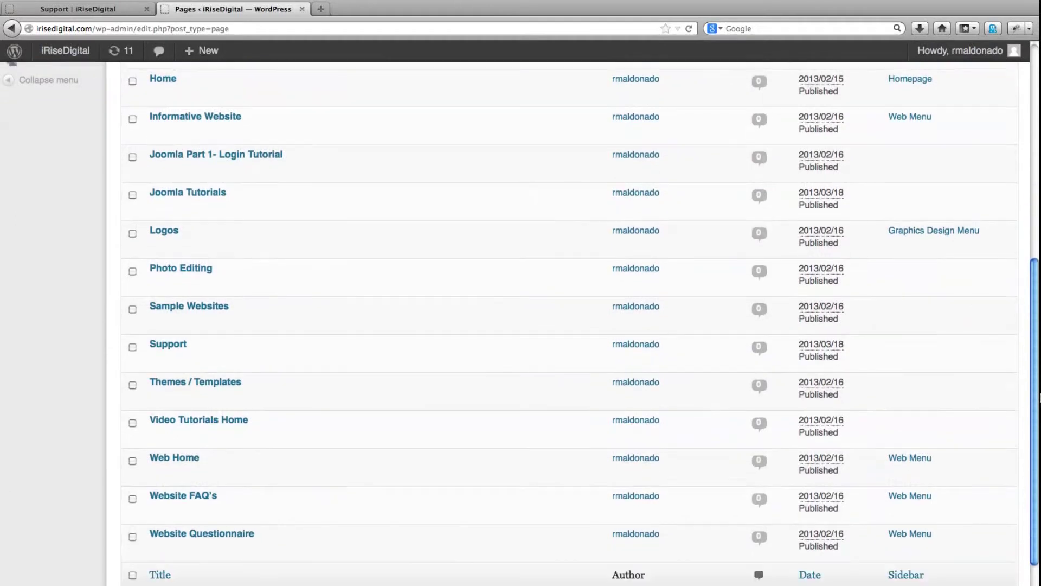
click(175, 346)
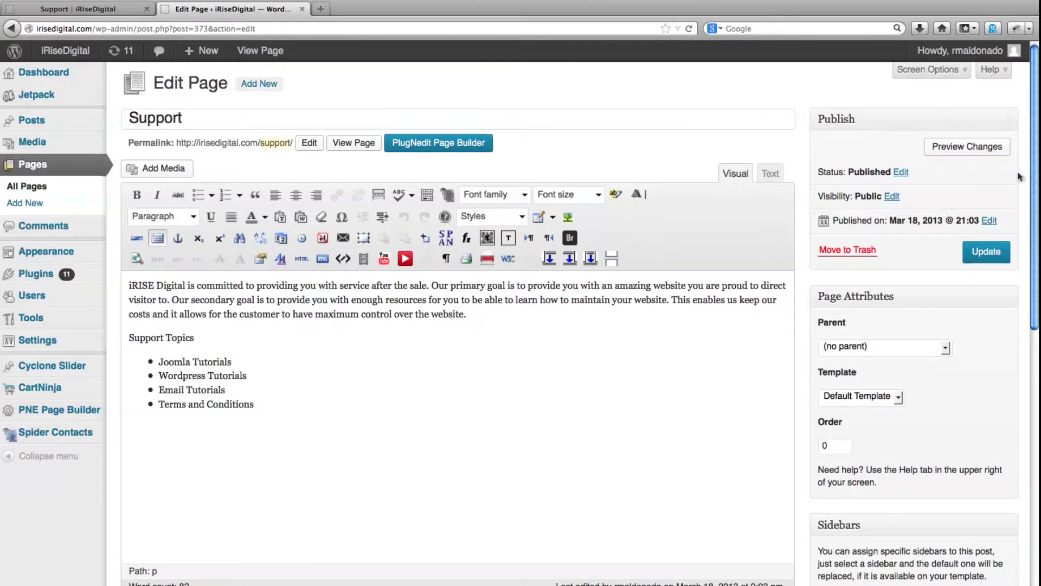
- Examine the sidebars offered for the Support page's Primary Widget Area, including Support Menu, without selecting one
drag(1036, 140, 1034, 303)
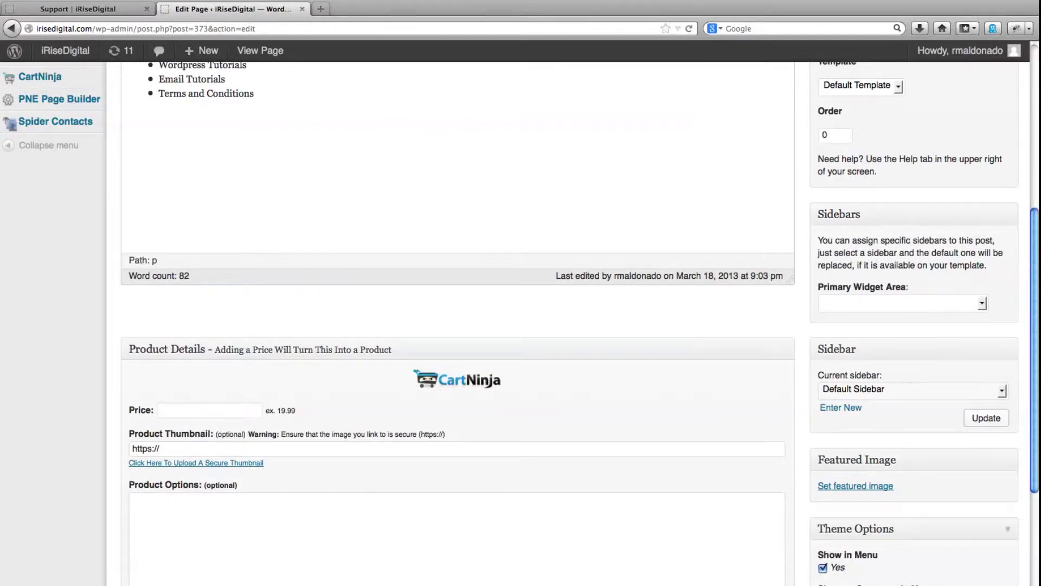
mouse_move(1035, 338)
mouse_down()
mouse_move(1036, 461)
mouse_move(1037, 292)
mouse_move(1038, 344)
mouse_up()
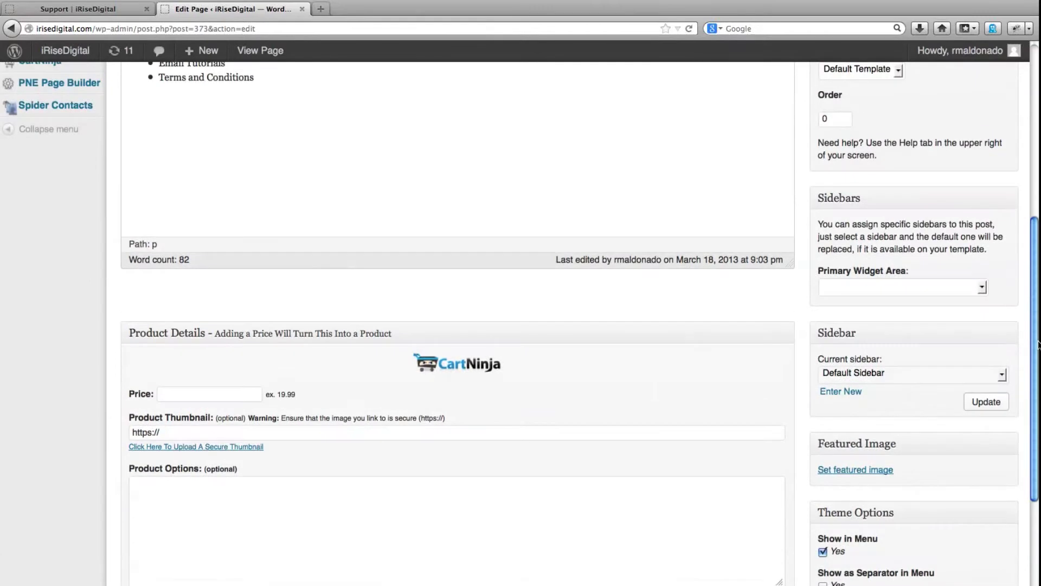
scroll(1036, 380, up, 3)
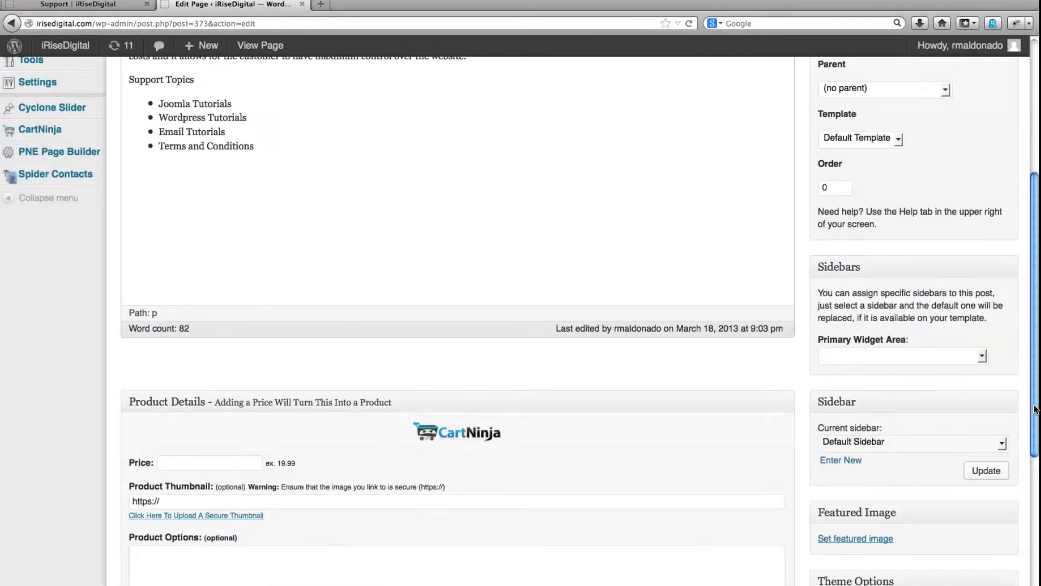
mouse_move(1035, 407)
mouse_down()
mouse_move(1037, 350)
mouse_move(1039, 428)
mouse_move(1038, 395)
mouse_up()
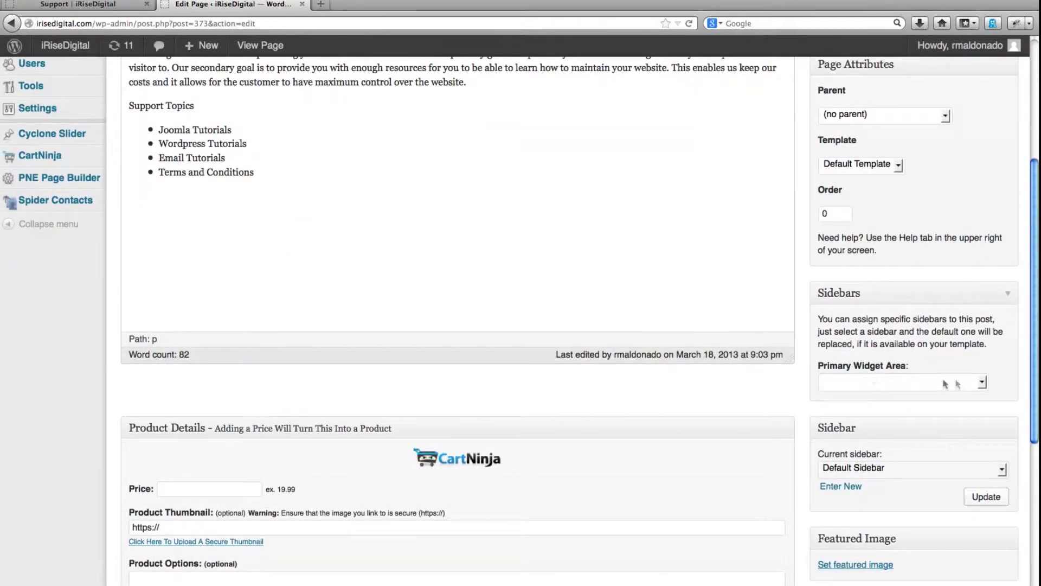
click(983, 382)
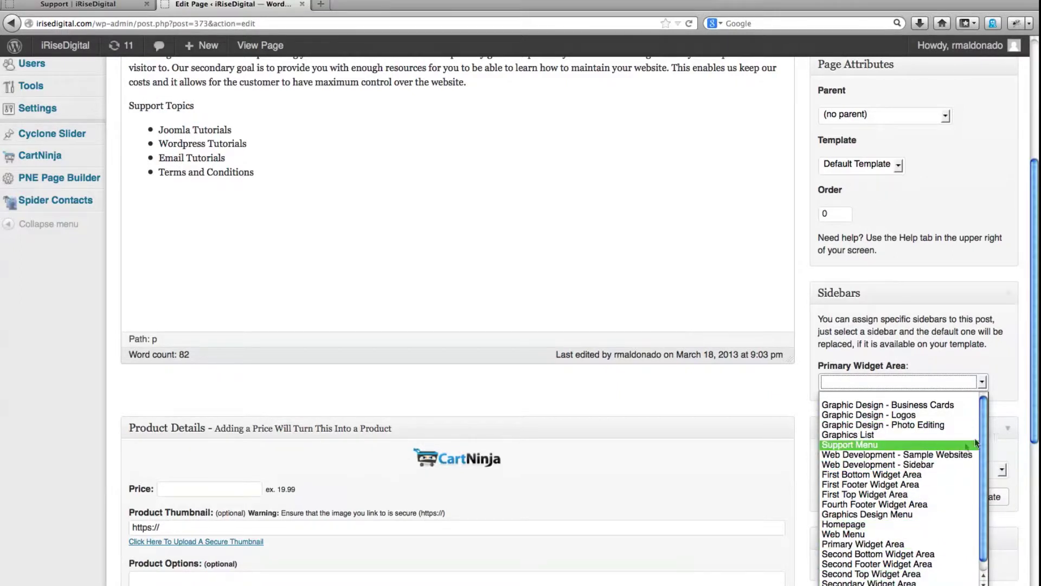
drag(986, 437, 985, 454)
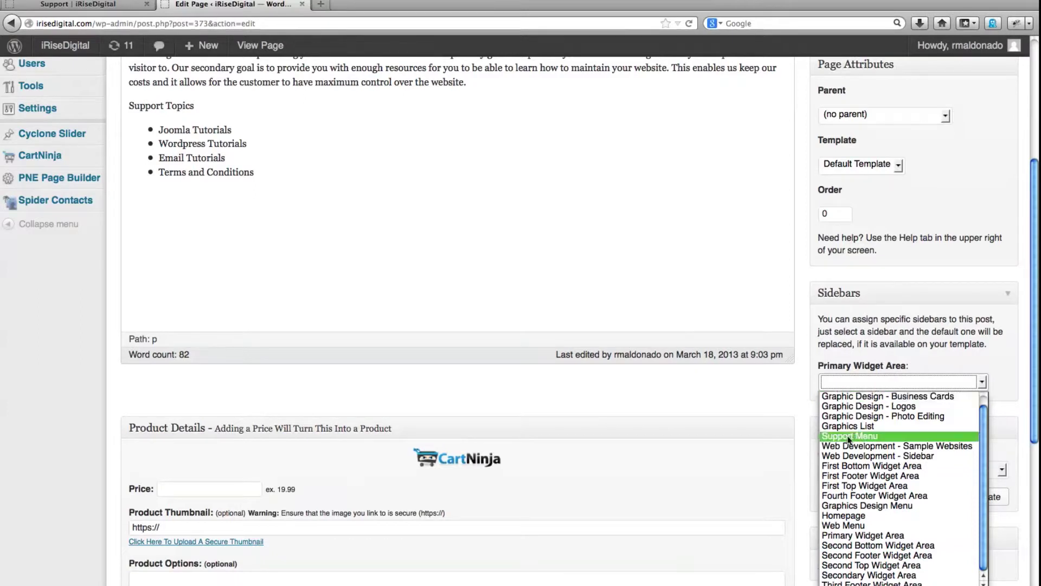
click(60, 330)
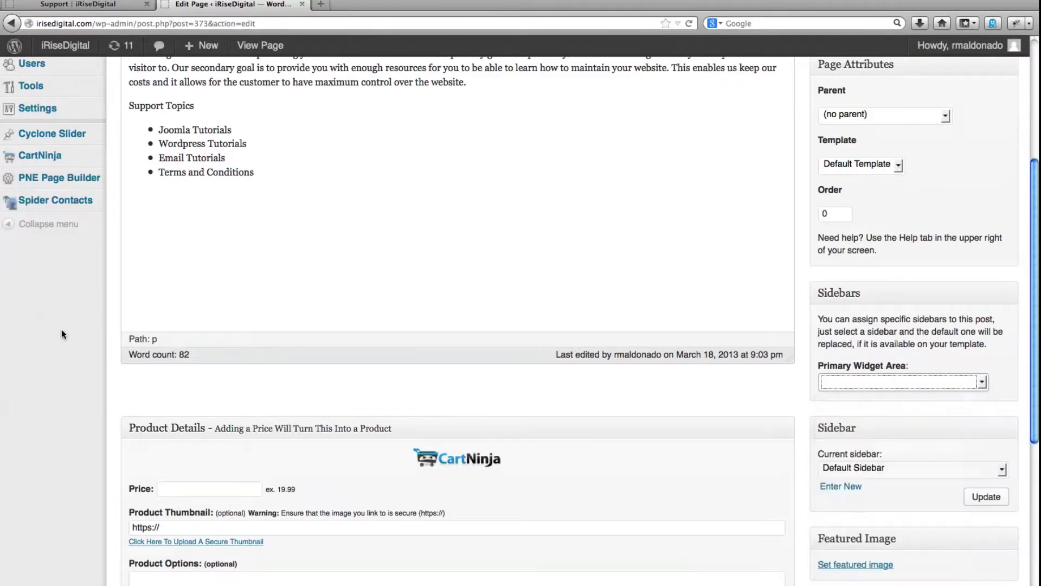
scroll(60, 332, up, 5)
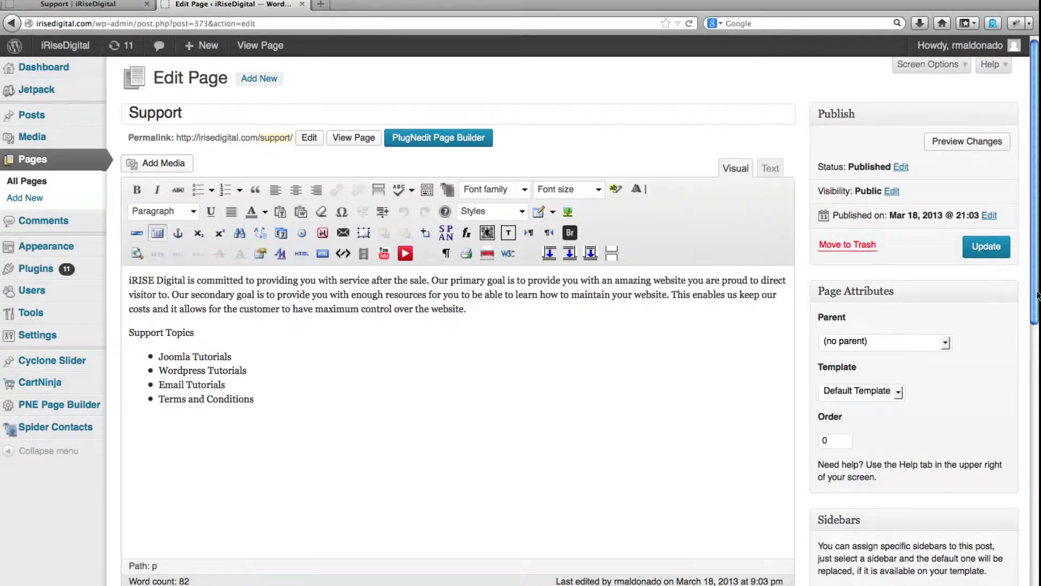
mouse_move(1036, 295)
mouse_down()
mouse_move(1036, 521)
mouse_move(1038, 297)
mouse_up()
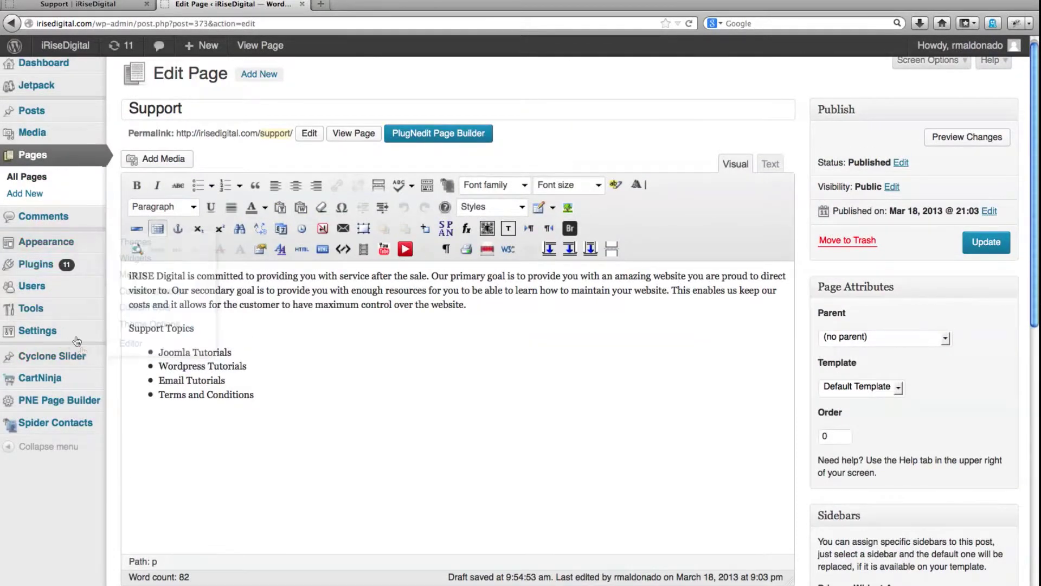
- Go to the custom sidebars list and open the widget configuration for the Support Menu sidebar
mouse_move(63, 343)
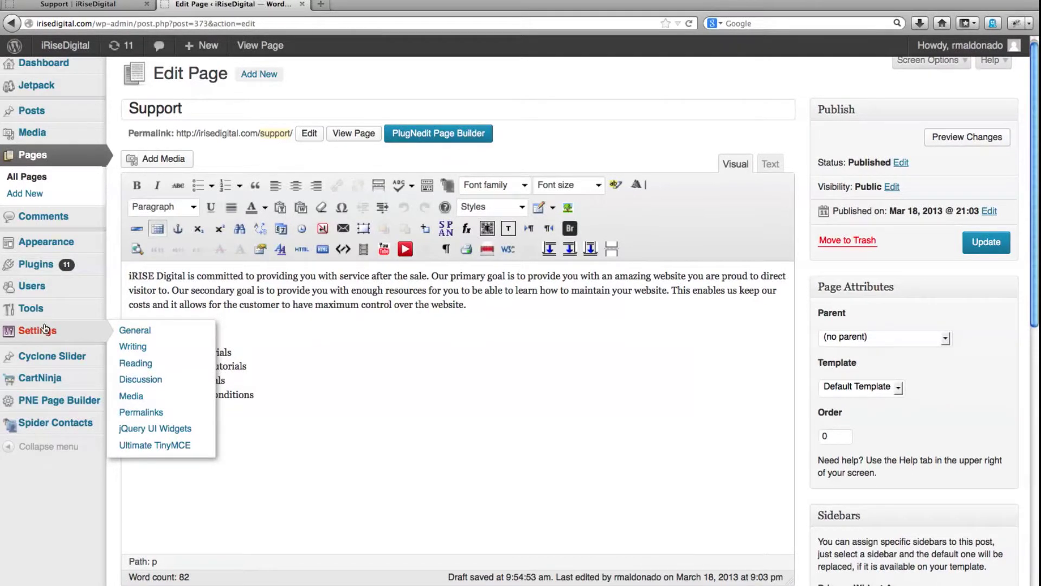
mouse_move(50, 244)
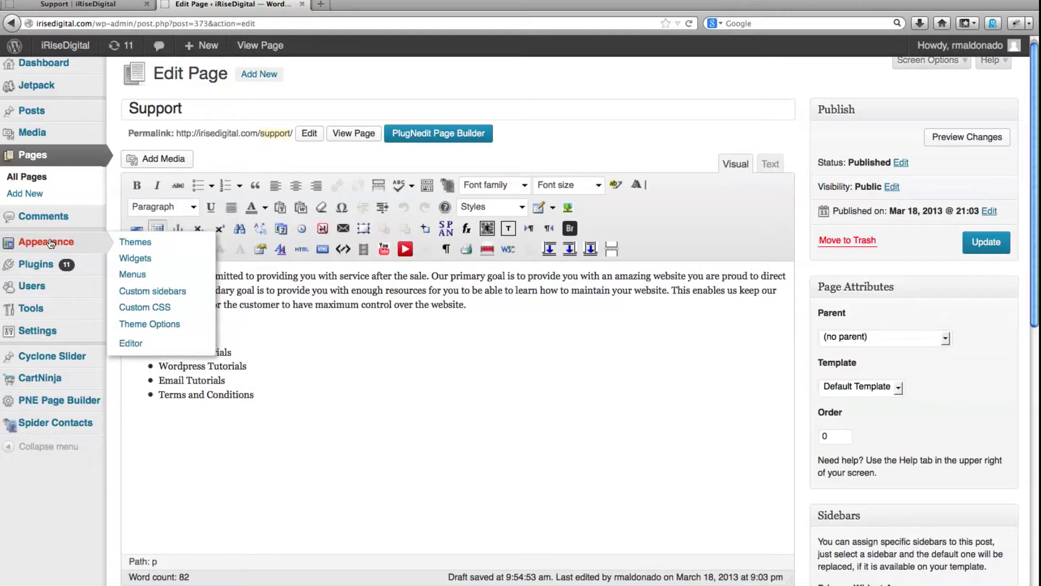
click(146, 296)
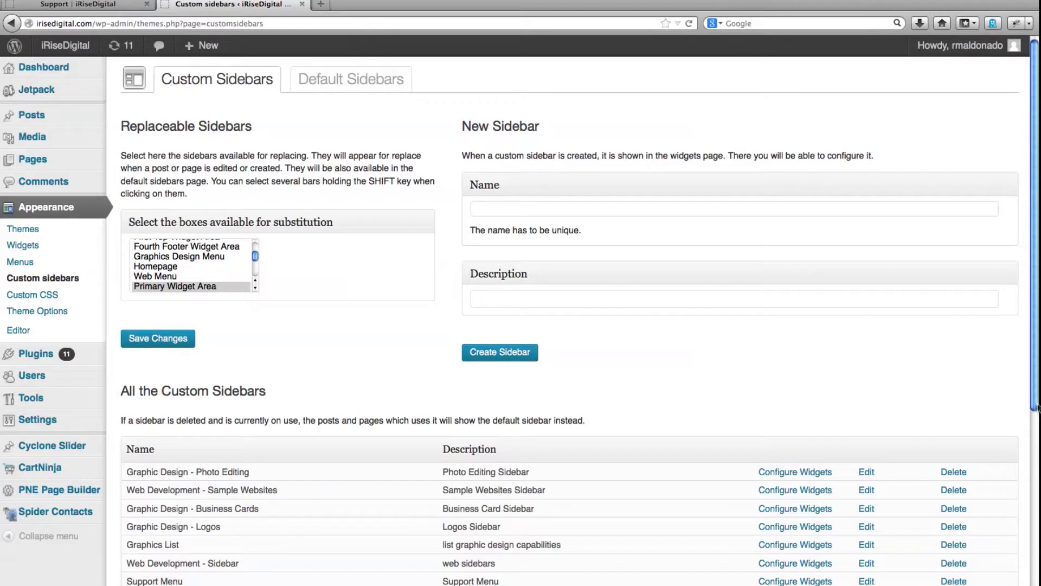
scroll(837, 503, down, 5)
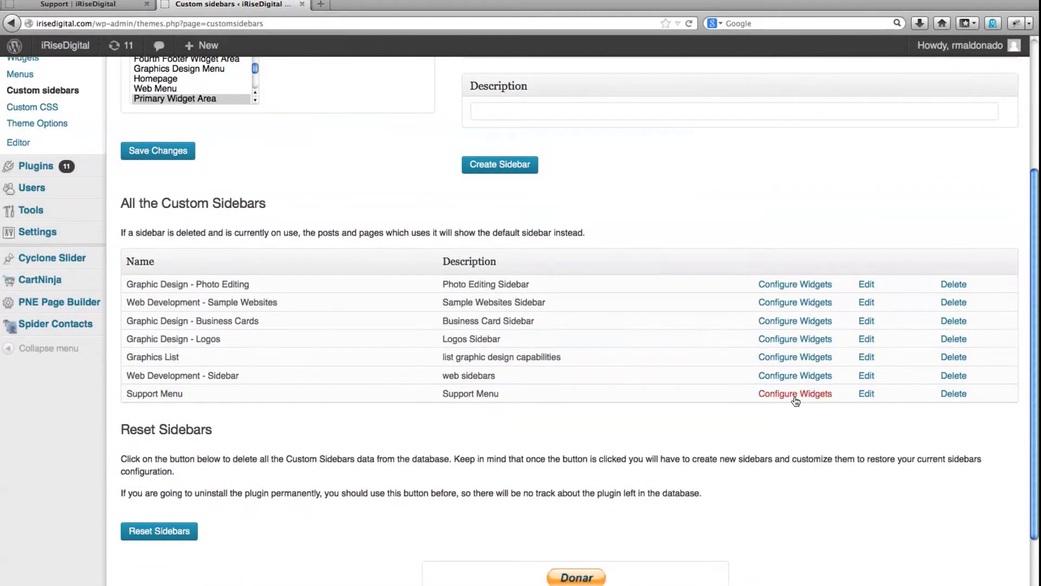
click(795, 394)
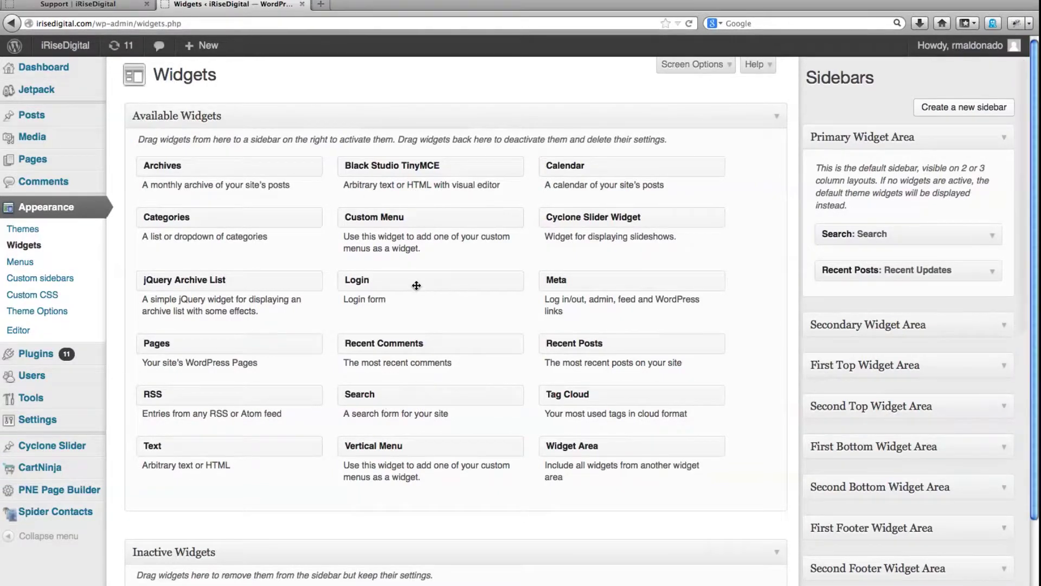
- Expand the Support Menu sidebar and examine its Vertical Menu widget's title, source options and selected menu
drag(1022, 231, 1040, 498)
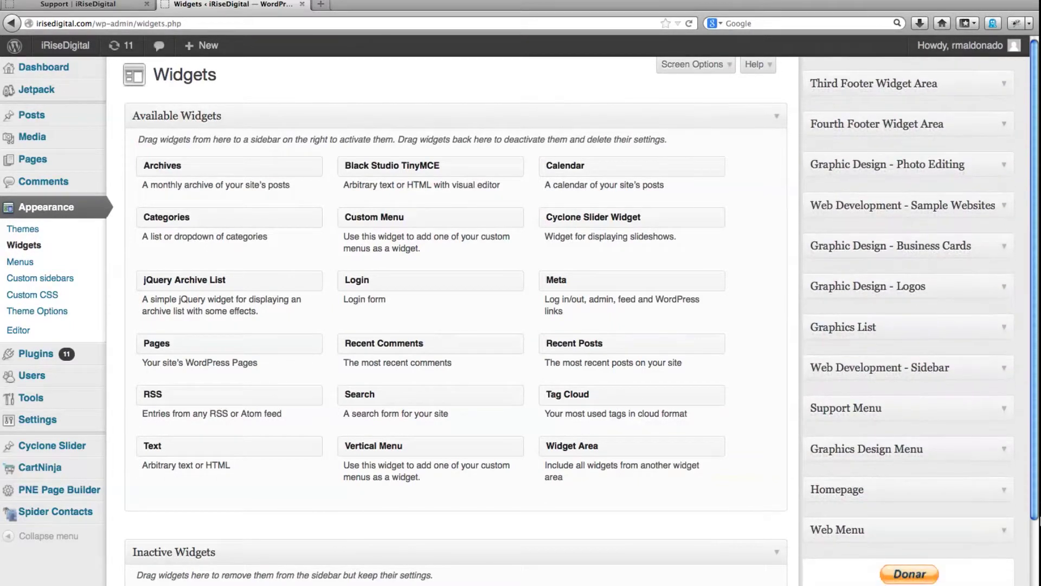
click(1004, 408)
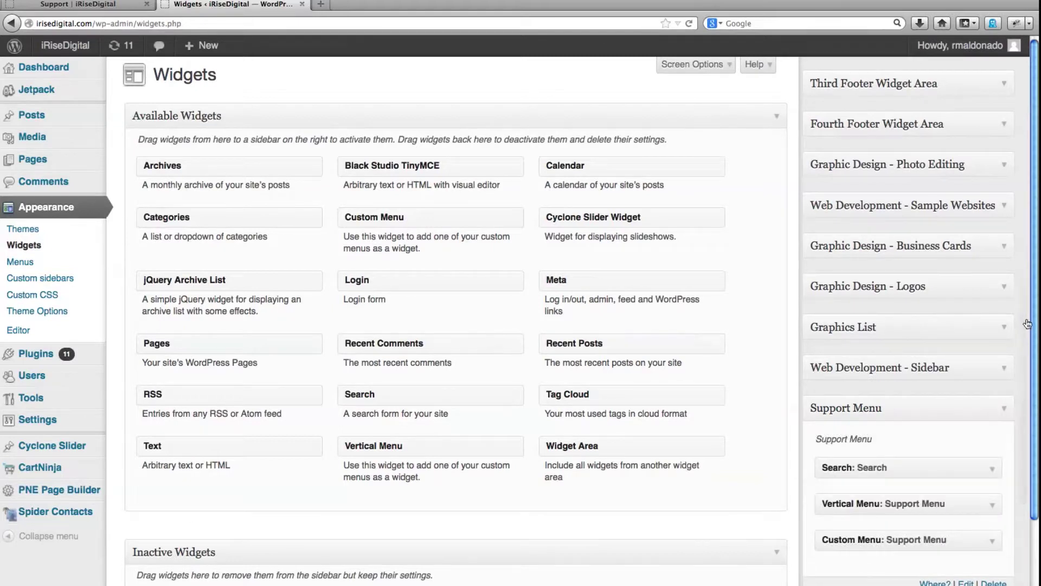
drag(1025, 337, 1020, 548)
scroll(1020, 548, up, 7)
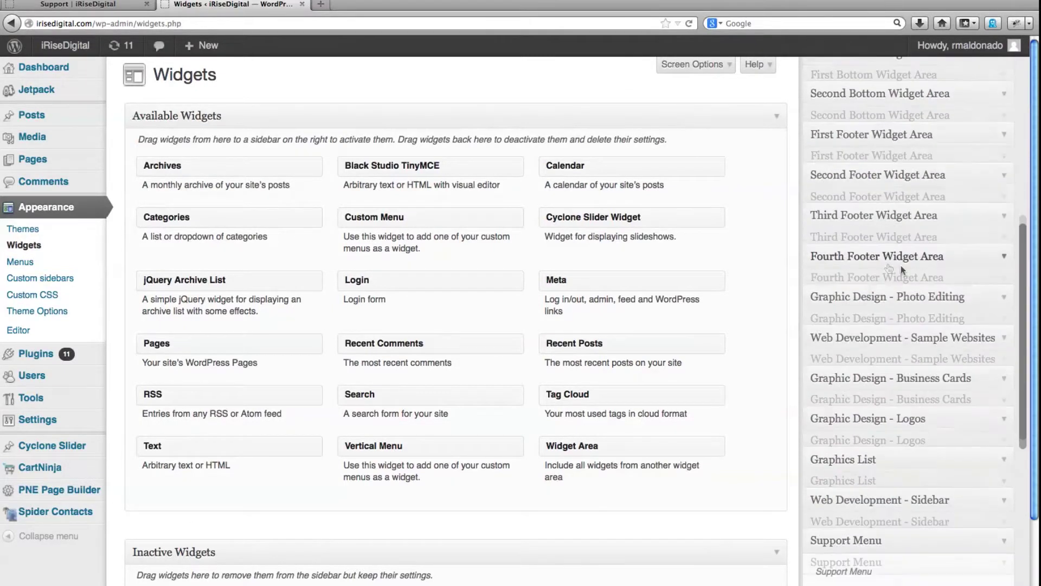
scroll(1016, 394, down, 5)
scroll(1017, 394, down, 3)
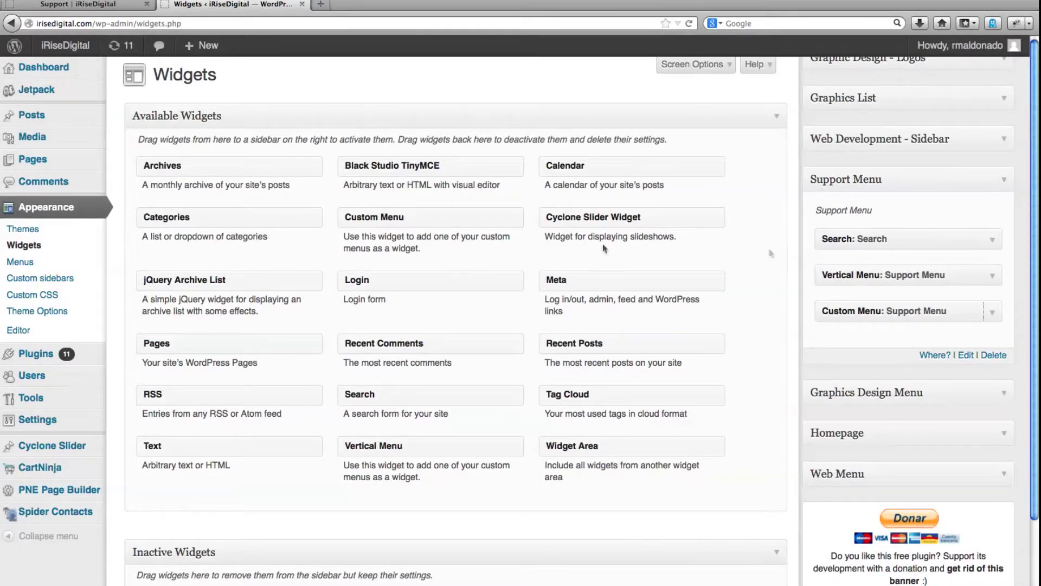
click(993, 277)
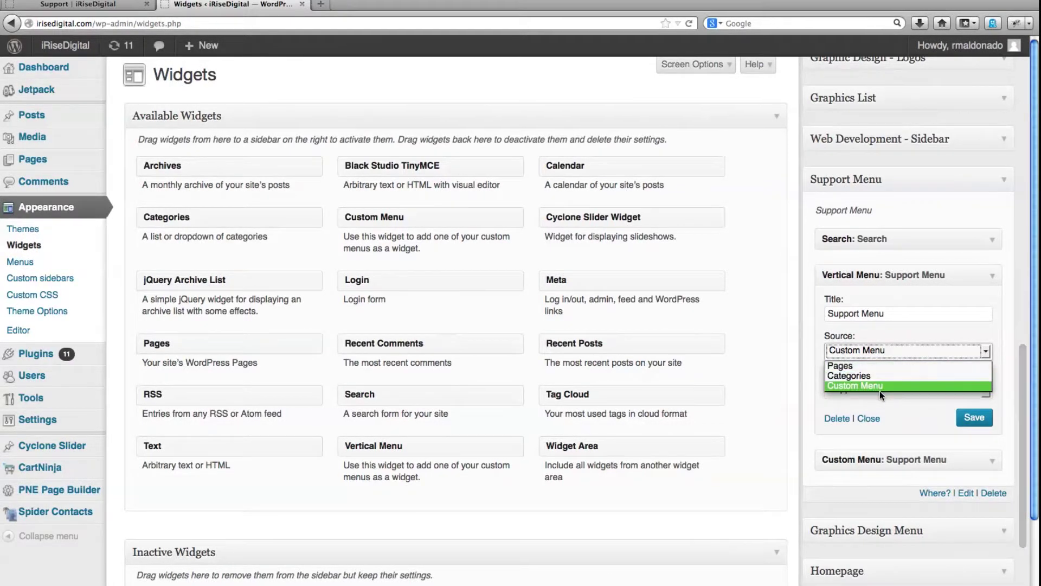
click(910, 350)
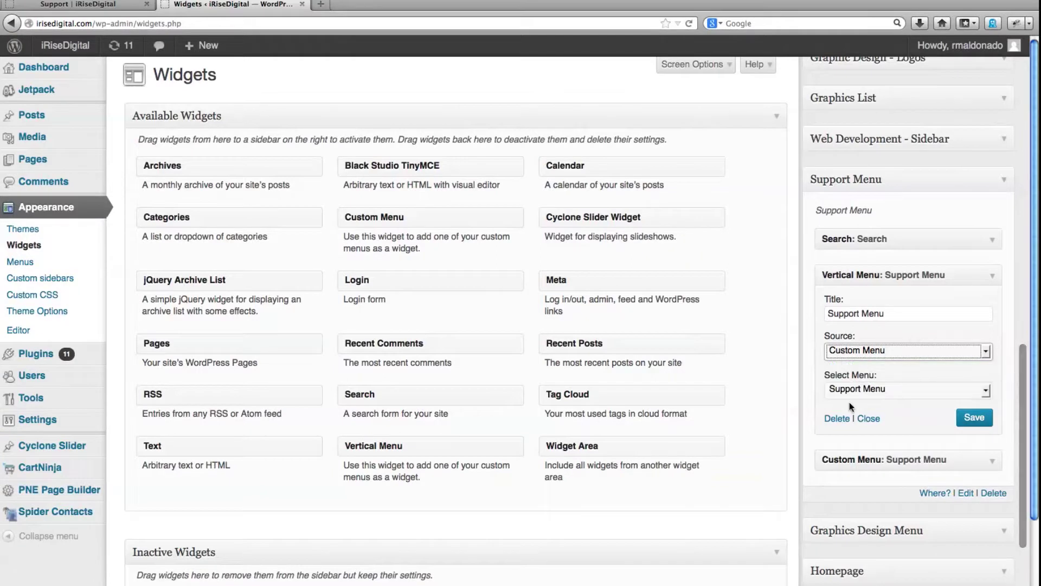
- Keep Support Menu as the selected menu in the Vertical Menu widget and save the widget
click(928, 390)
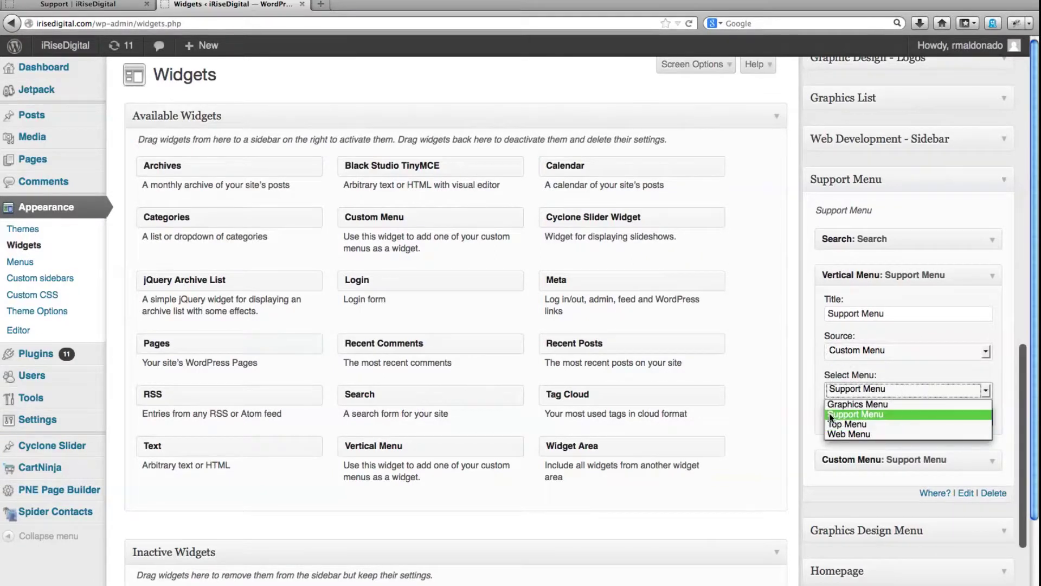
click(914, 370)
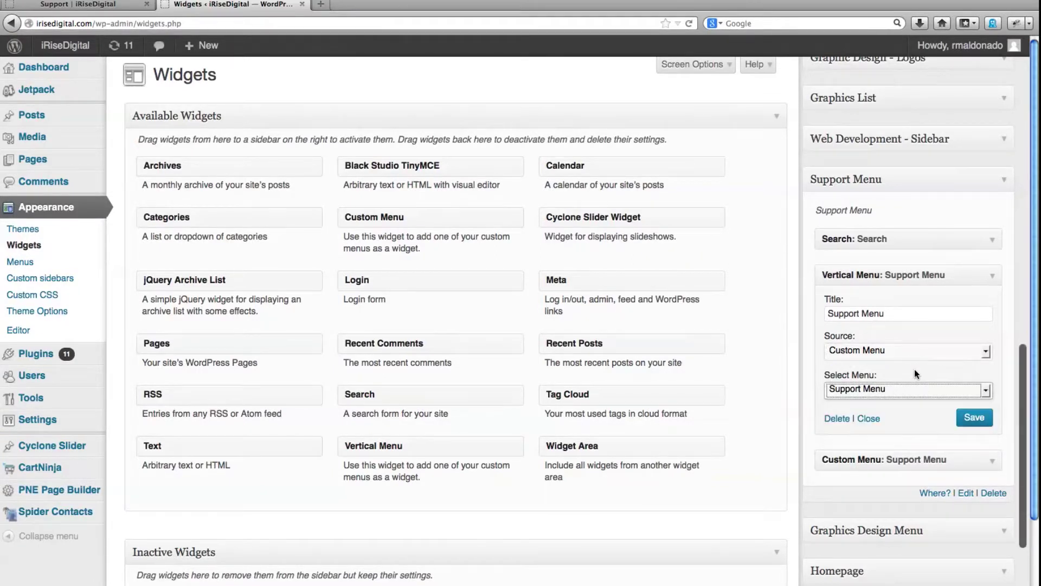
click(973, 419)
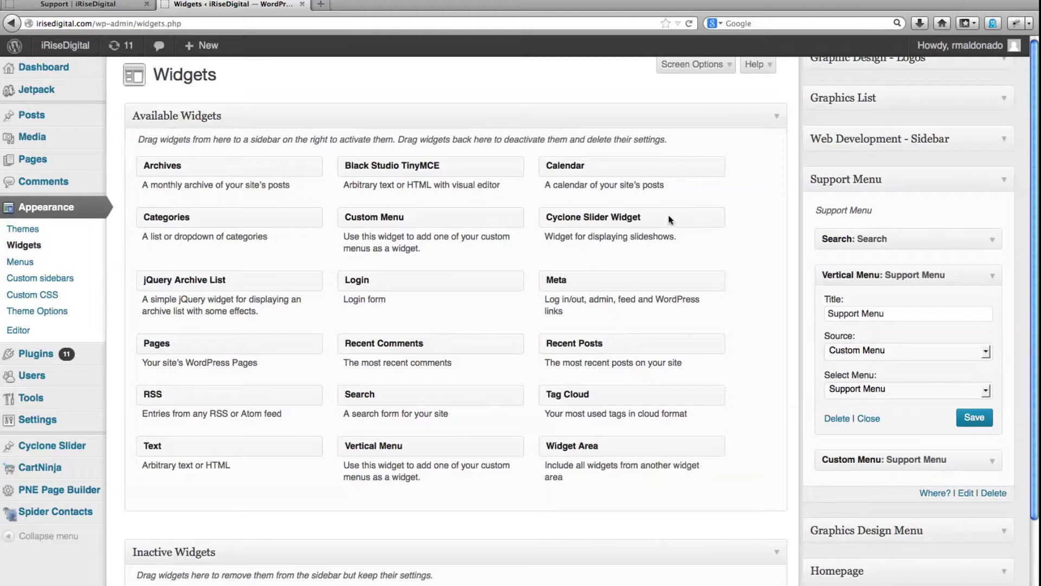
- Open the Support page from the page list for editing
mouse_move(40, 166)
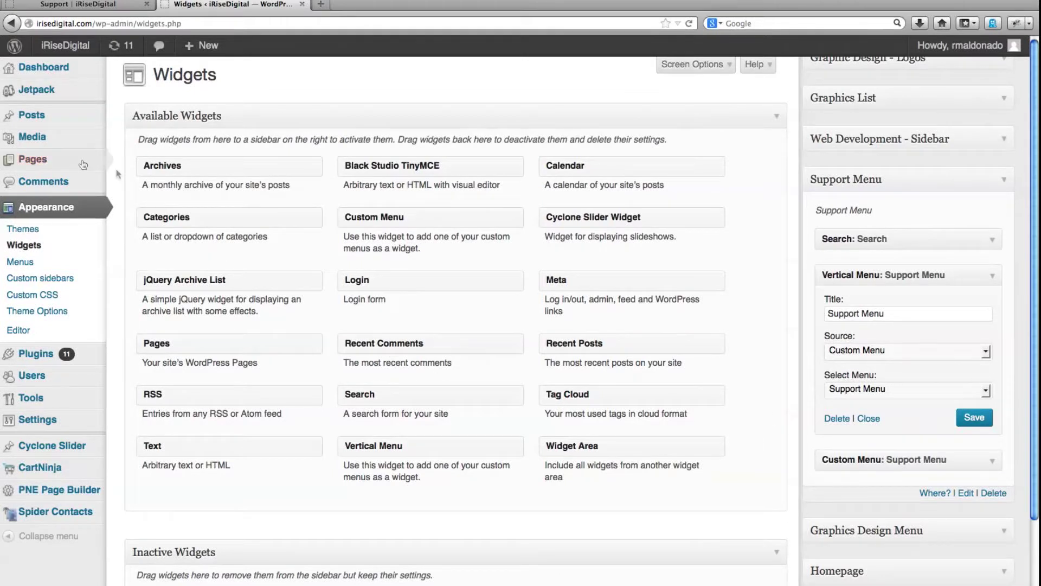
click(46, 164)
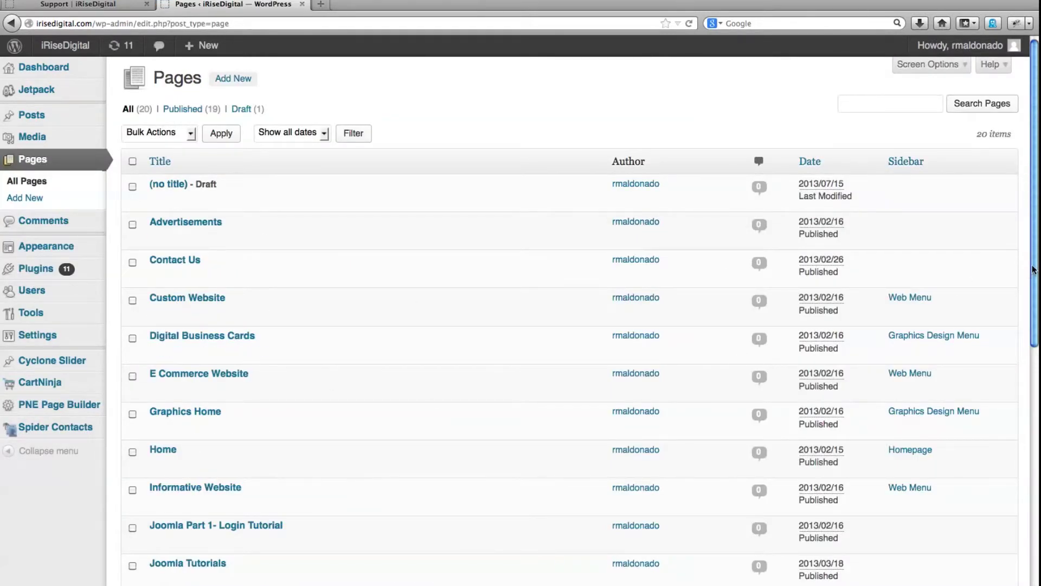
scroll(1034, 269, down, 5)
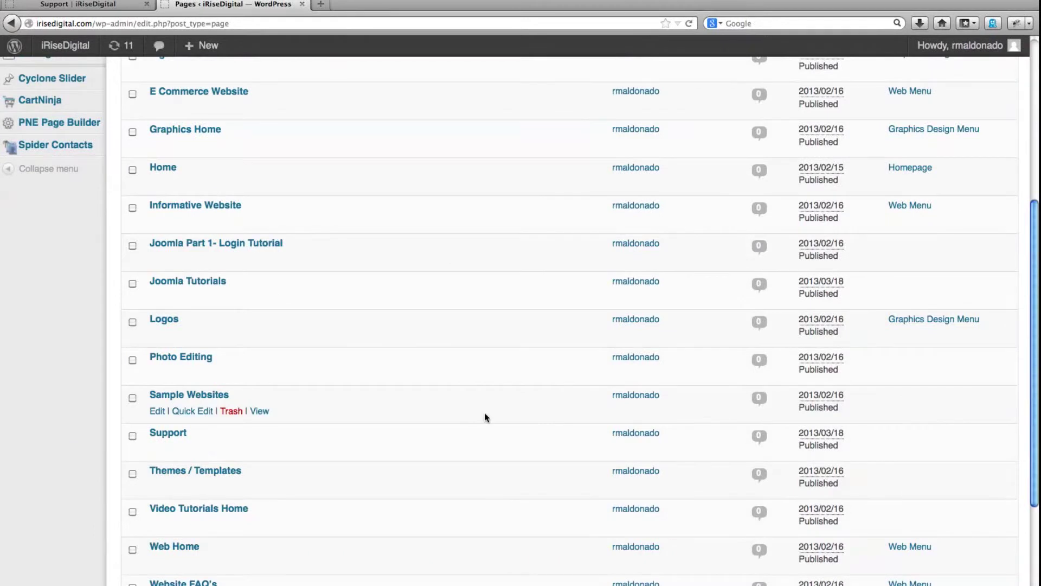
click(177, 433)
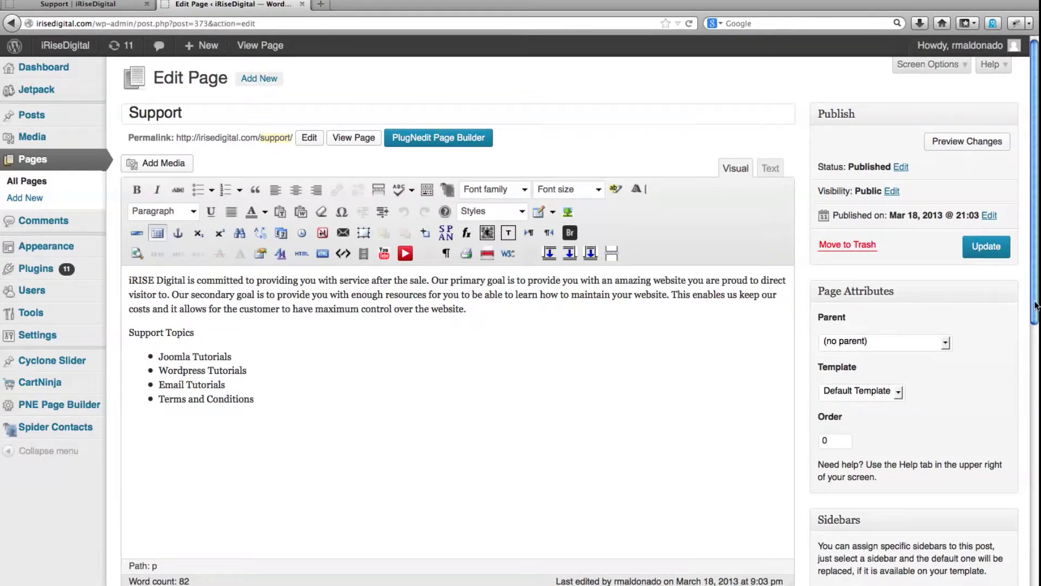
- Assign the Support Menu sidebar to the Support page's Primary Widget Area and update the page
drag(1035, 305, 1031, 420)
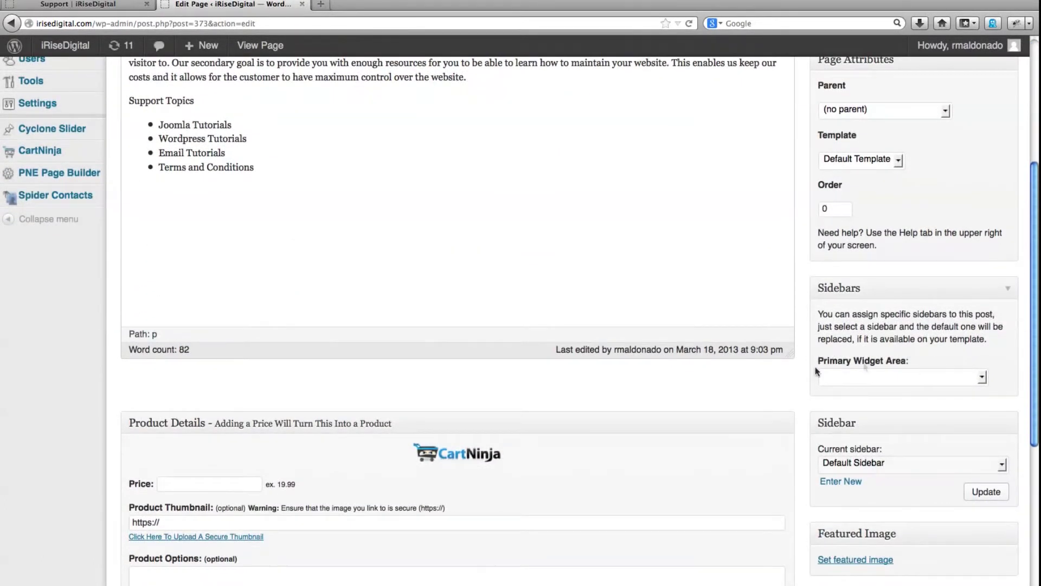
click(982, 378)
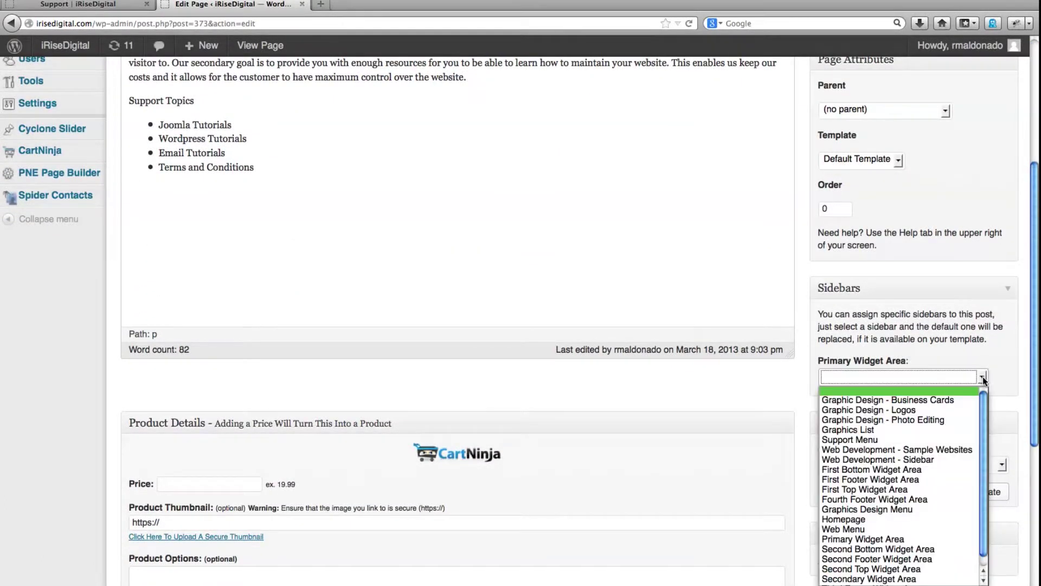
drag(985, 398, 986, 414)
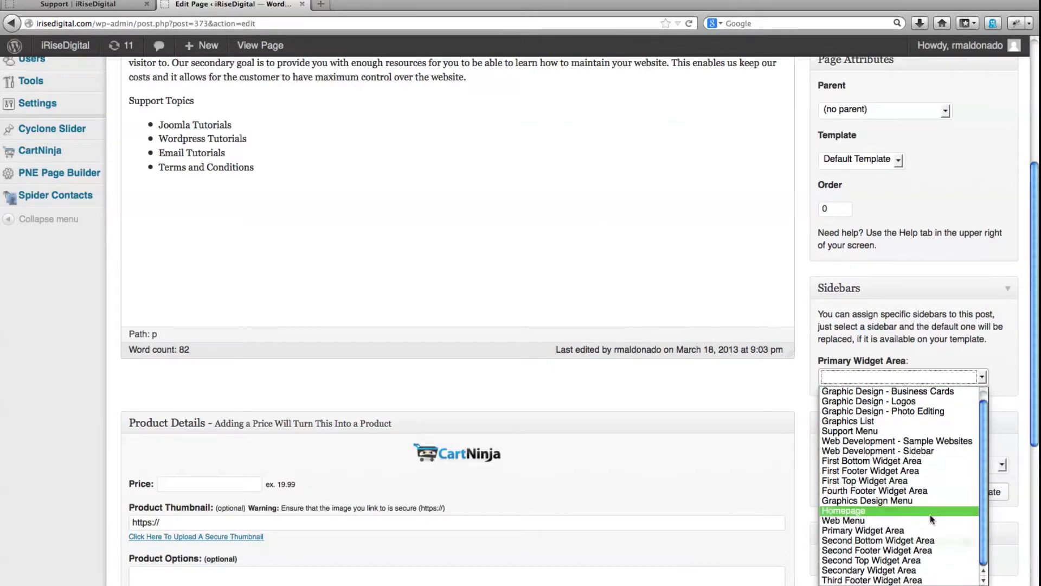
click(850, 431)
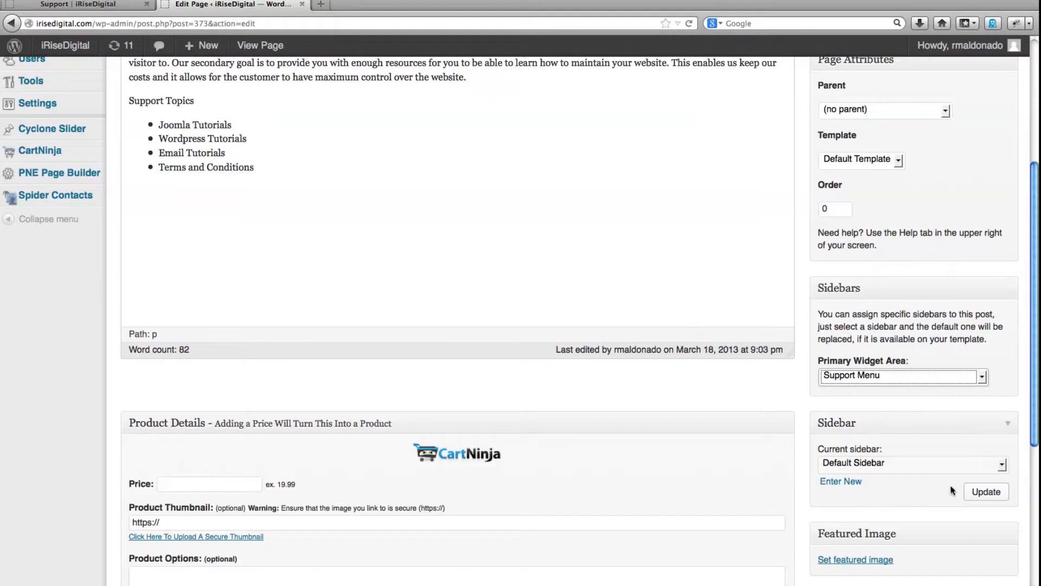
scroll(954, 488, up, 5)
click(990, 235)
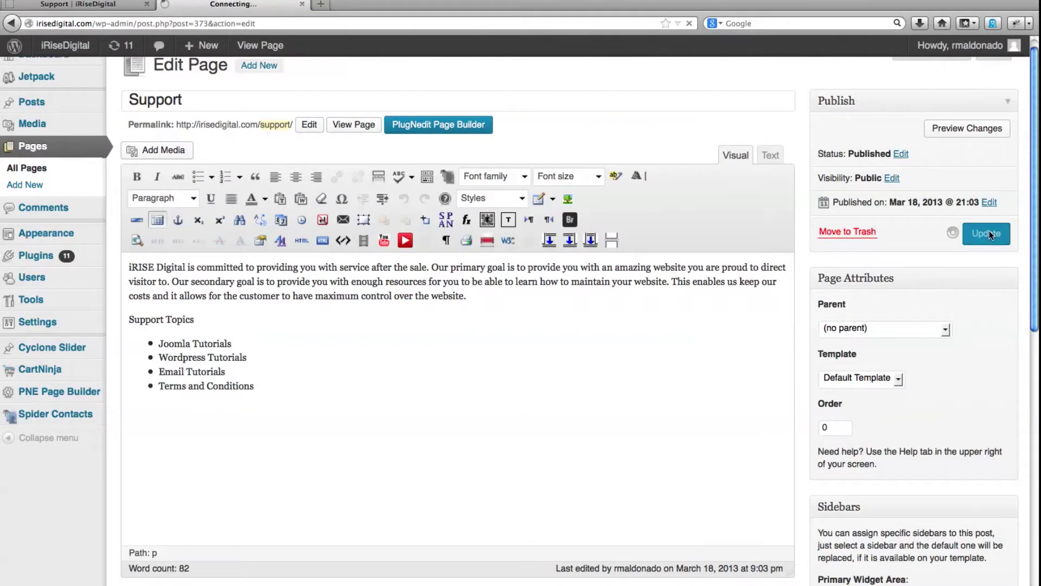
- Examine the live Support page's navigation submenus for the tutorials and its two Support Menu sidebar menus
click(79, 5)
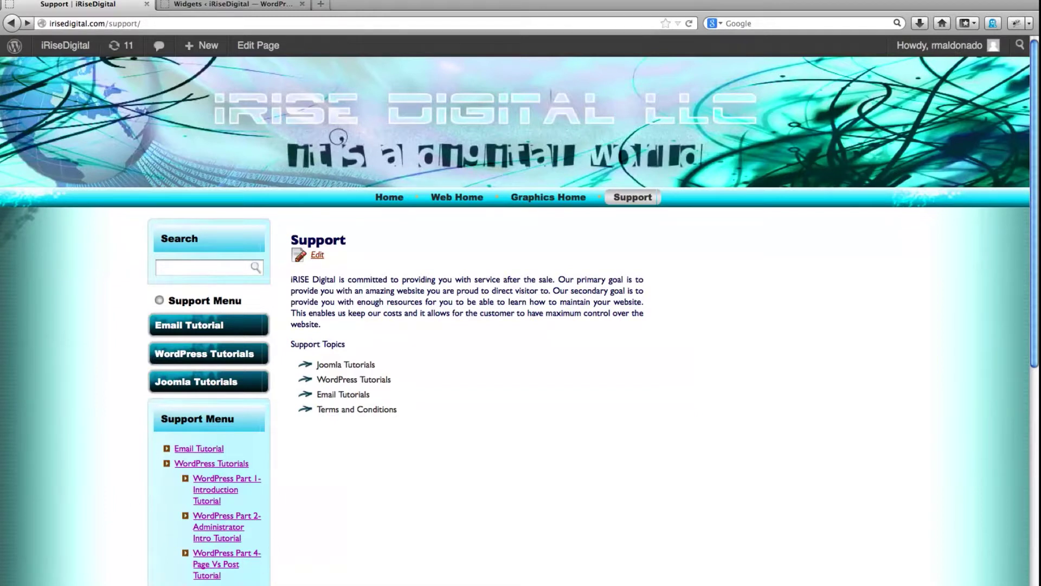
mouse_move(629, 214)
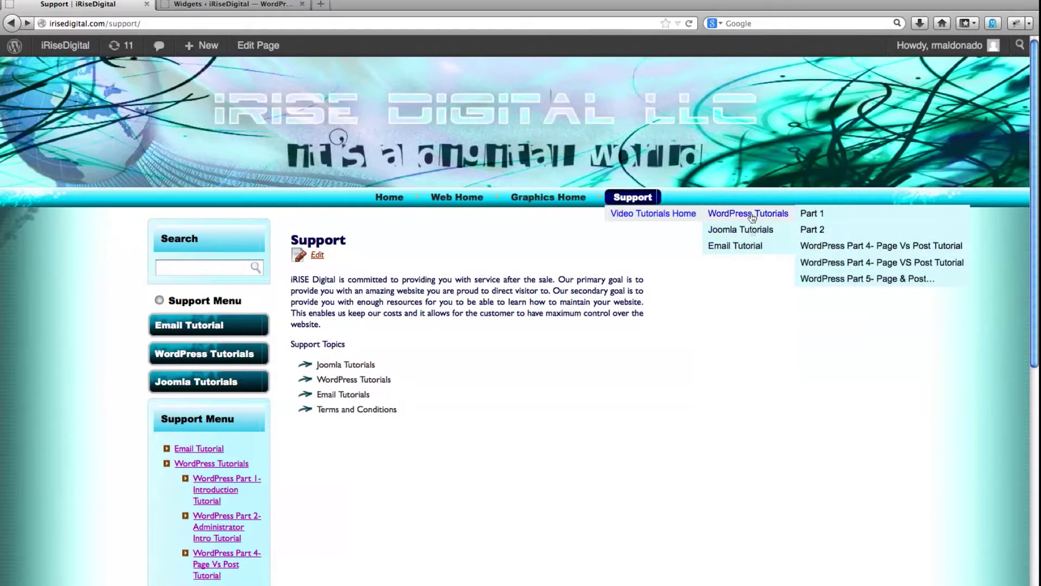
mouse_move(761, 231)
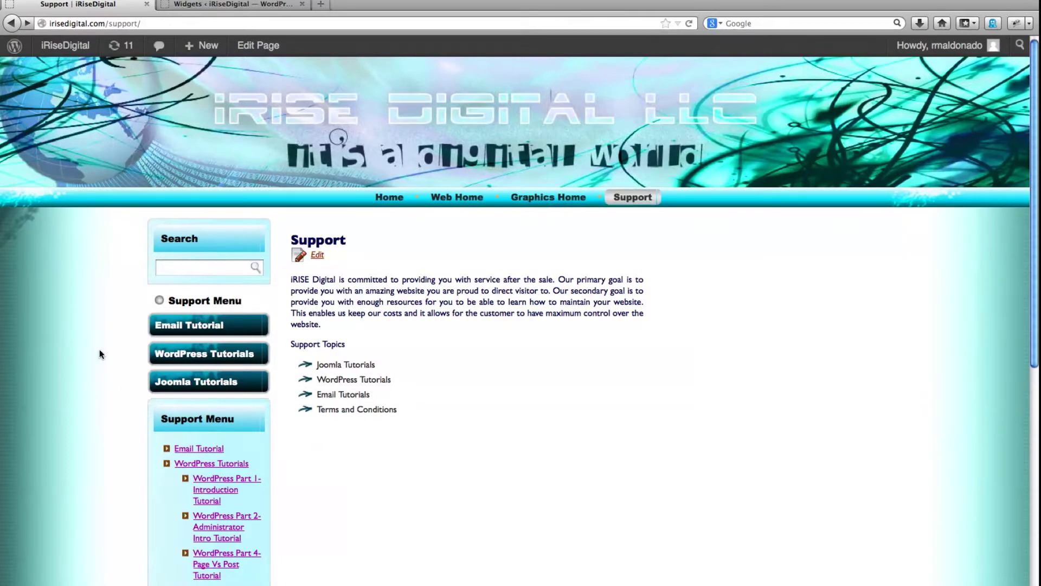
right_click(14, 343)
click(114, 271)
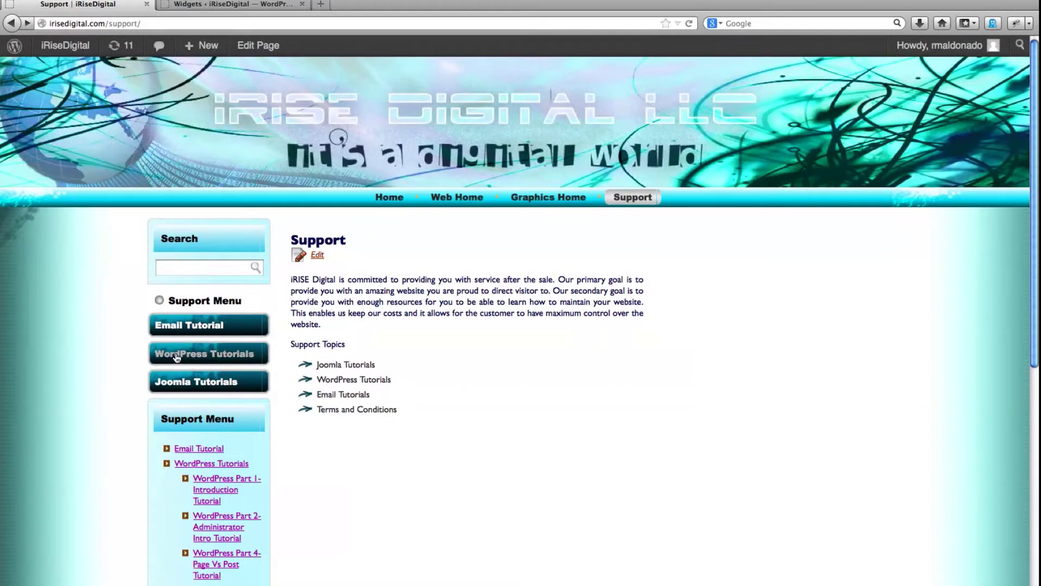
mouse_move(545, 199)
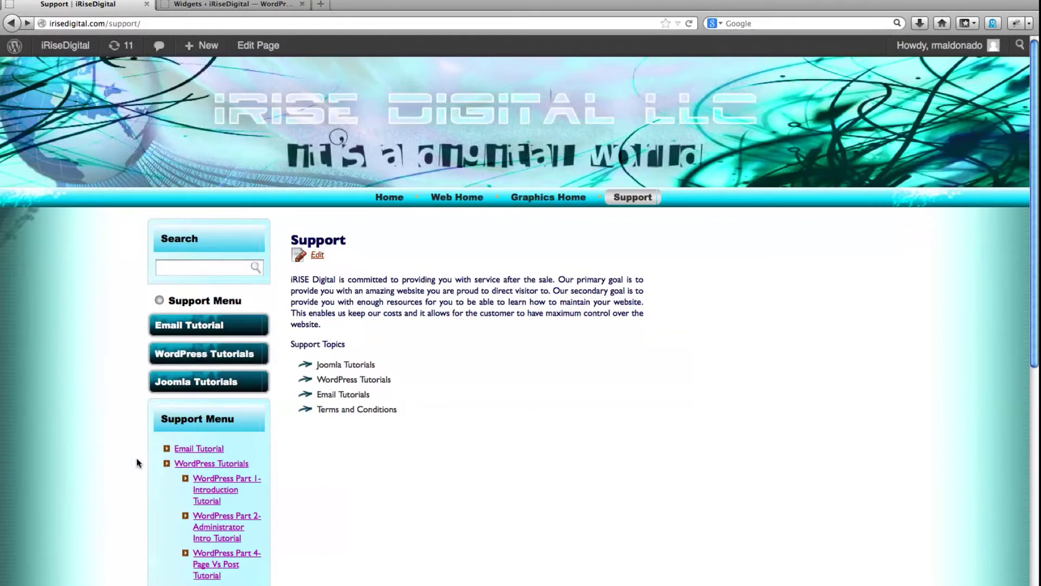
mouse_move(1036, 302)
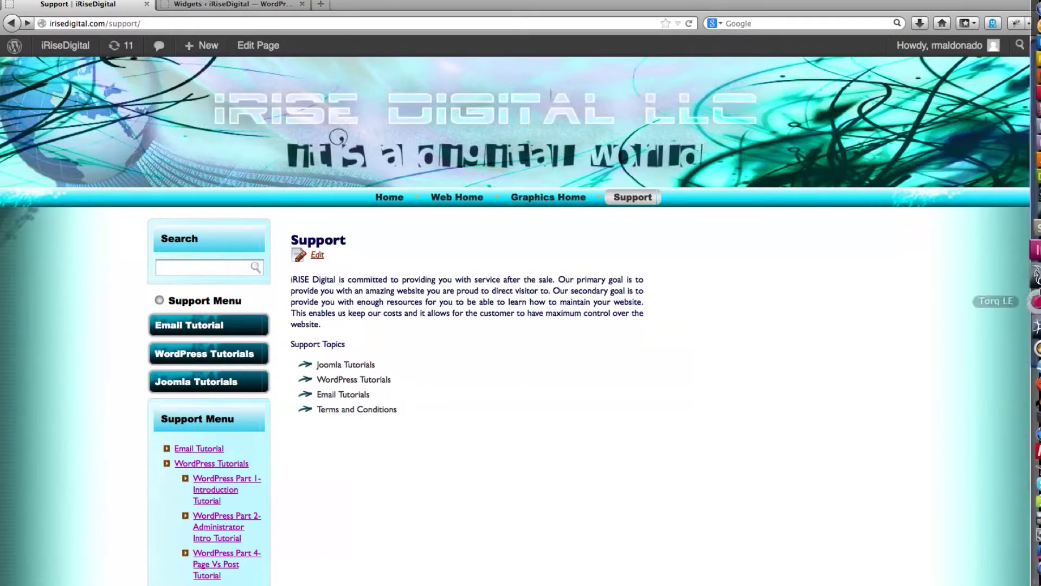
- Delete the Vertical Menu widget from the Support Menu sidebar and check the live Support page
scroll(1036, 297, down, 5)
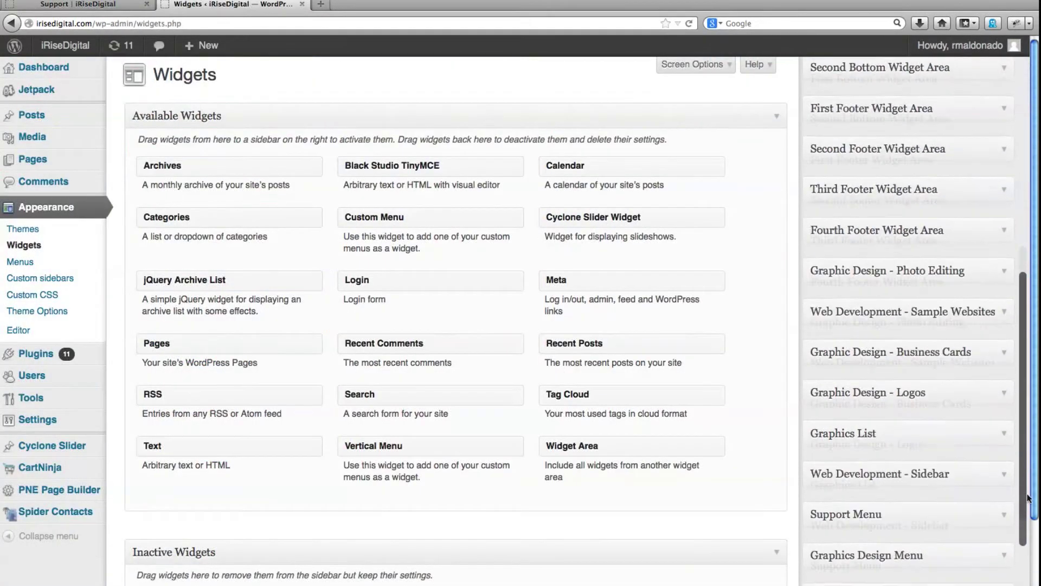
scroll(1027, 551, down, 2)
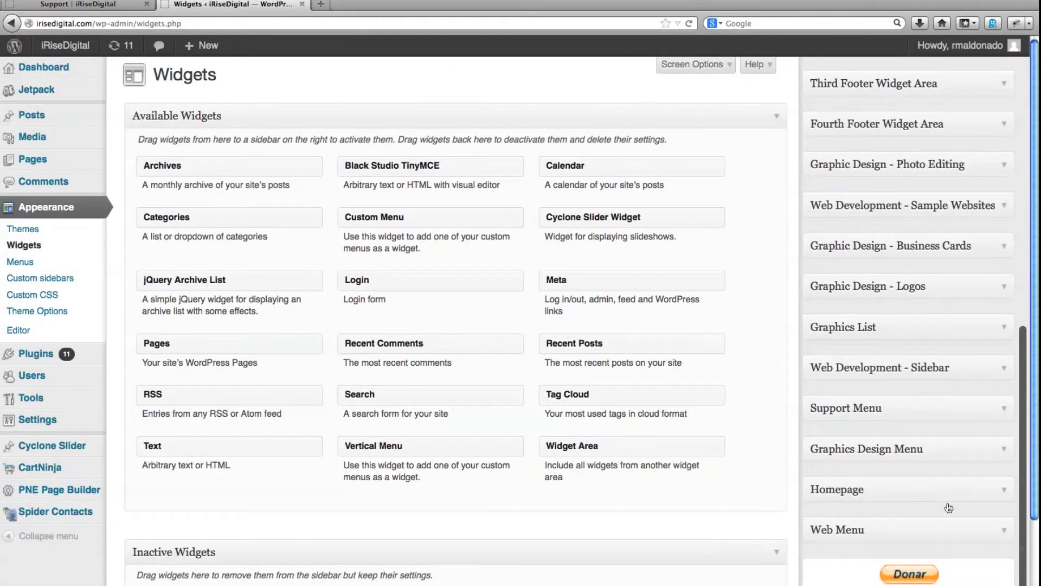
click(1000, 411)
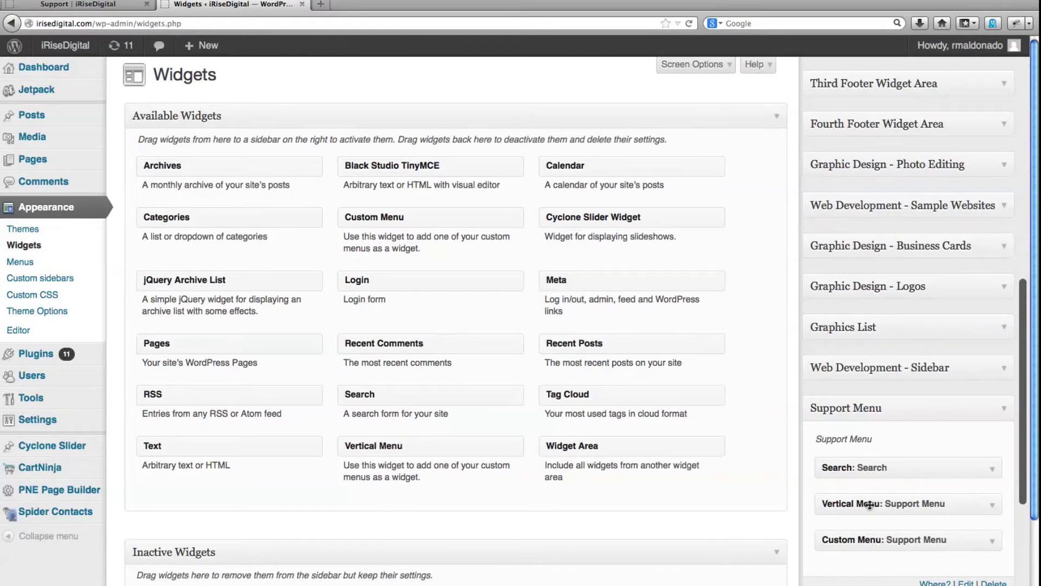
click(993, 506)
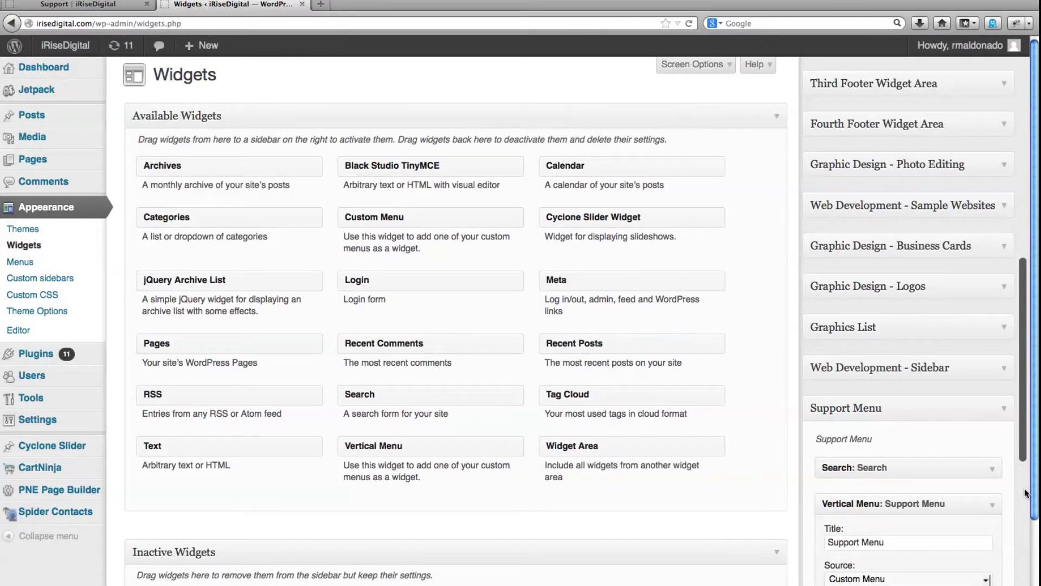
scroll(1023, 471, down, 3)
drag(1024, 468, 1025, 571)
click(836, 283)
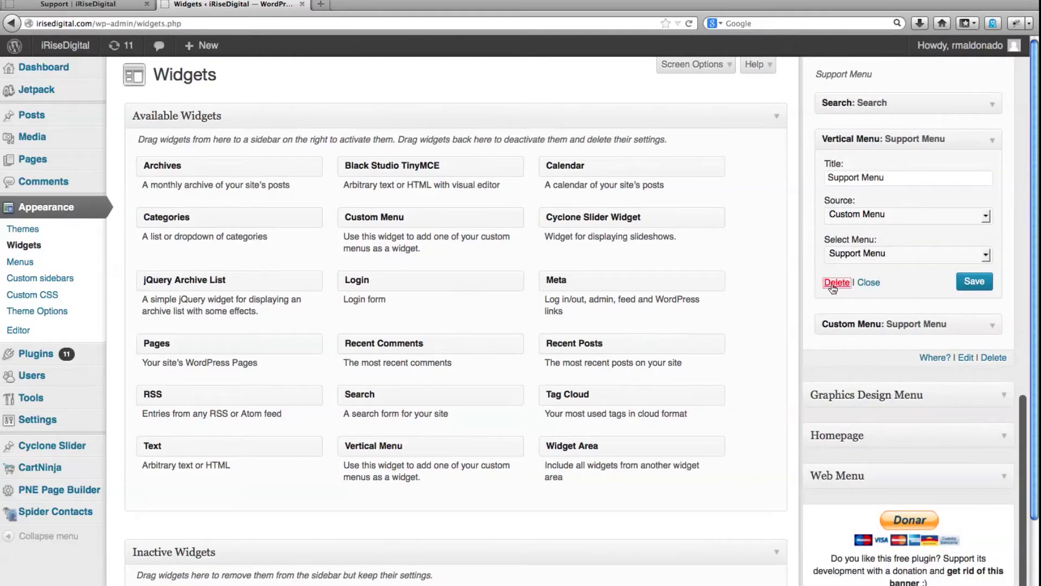
scroll(950, 223, up, 15)
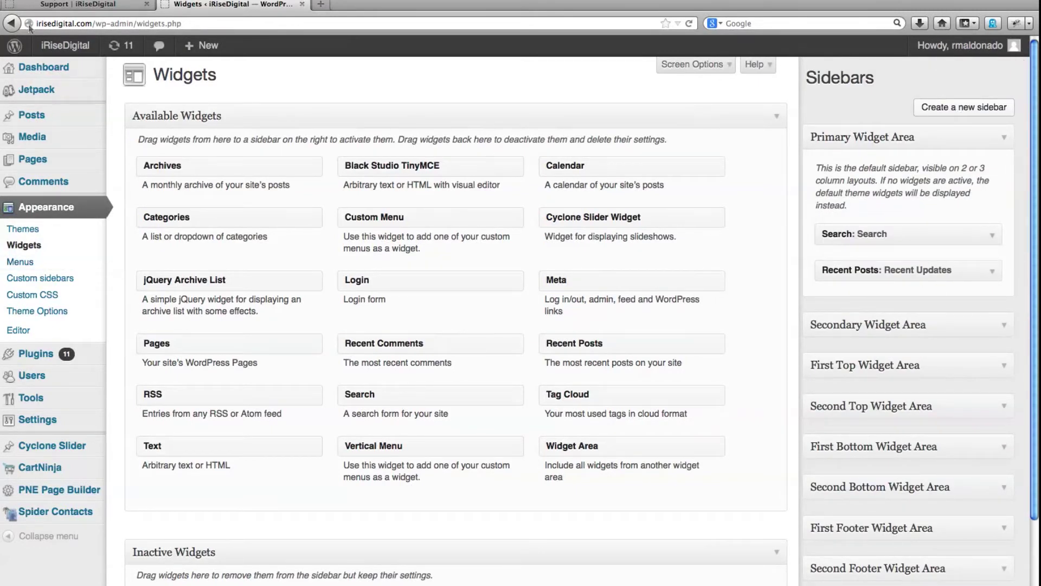
click(49, 8)
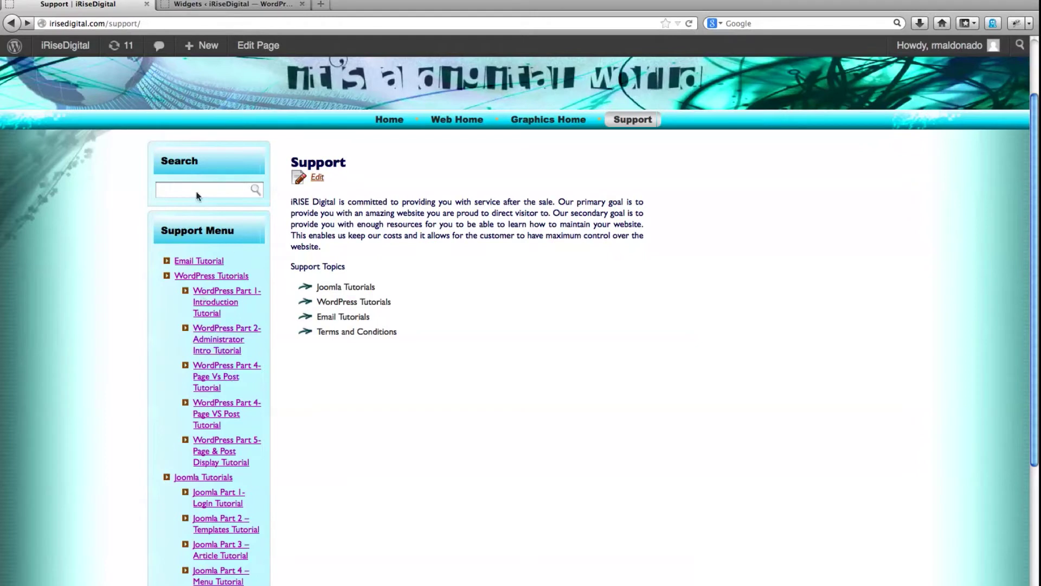
- Add a Calendar widget to the Support Menu sidebar, below its Custom Menu widget
click(217, 6)
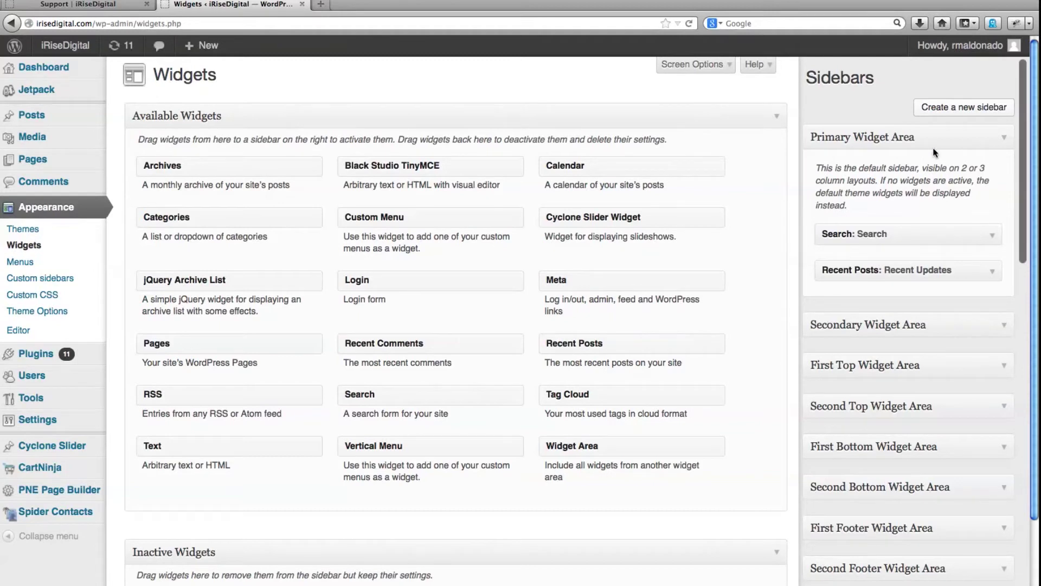
scroll(1024, 242, down, 1)
drag(1025, 243, 1013, 451)
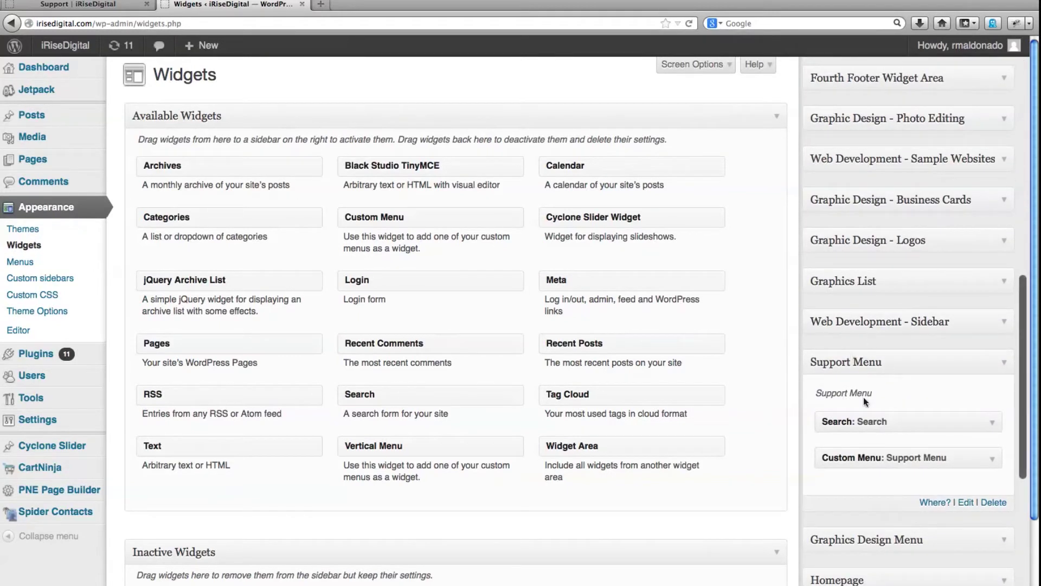
click(1000, 365)
click(1001, 365)
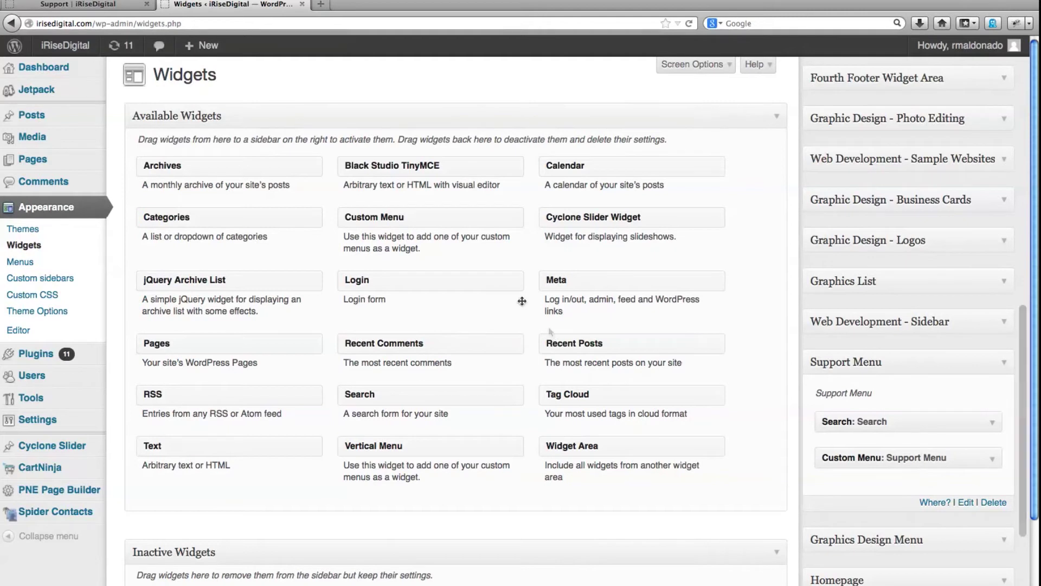
drag(565, 171, 849, 491)
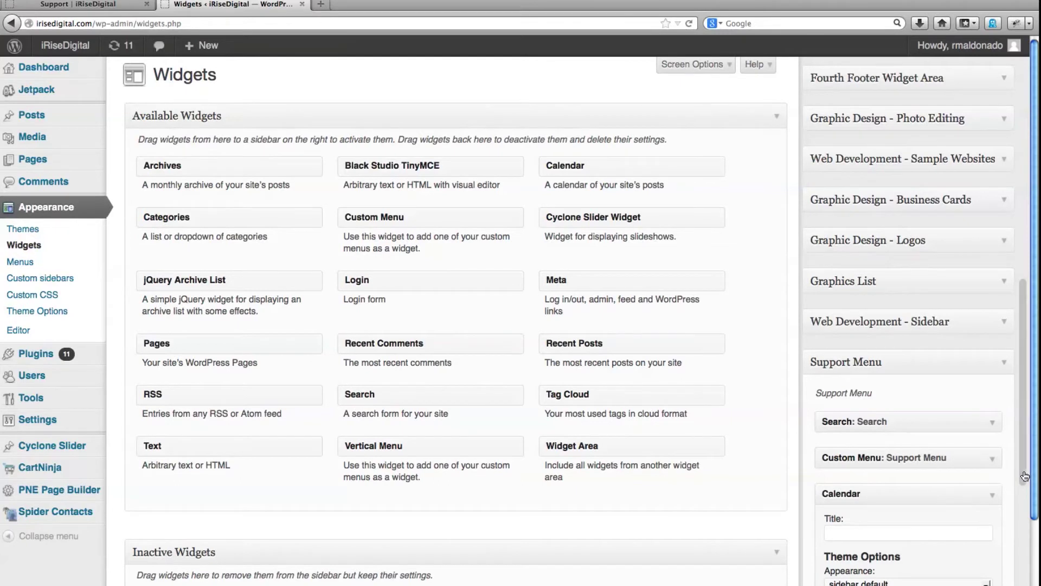
- Reload the live Support page and look through its sidebar from the search box down to the calendar
drag(1025, 476, 1029, 330)
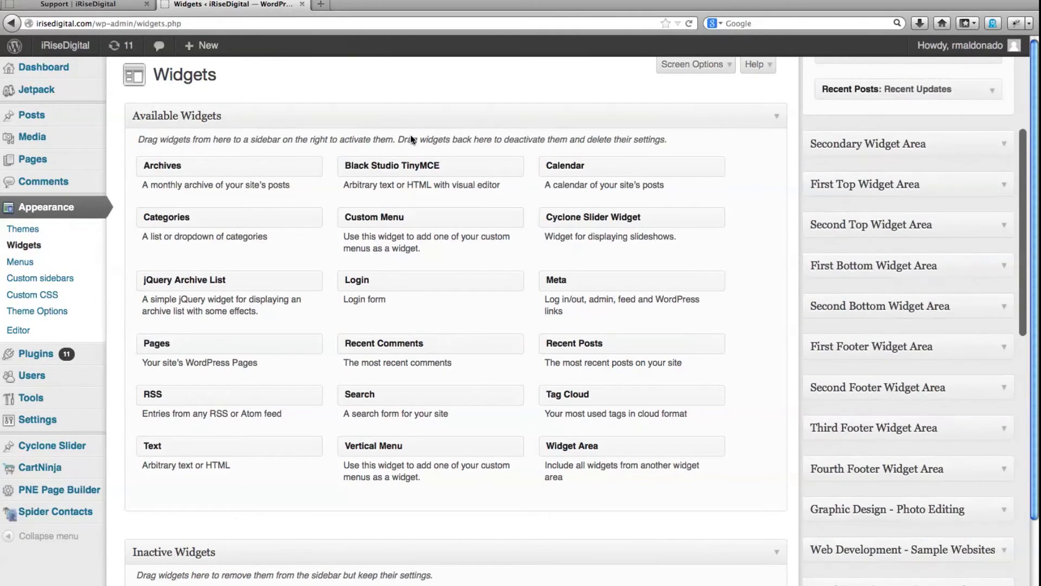
click(48, 4)
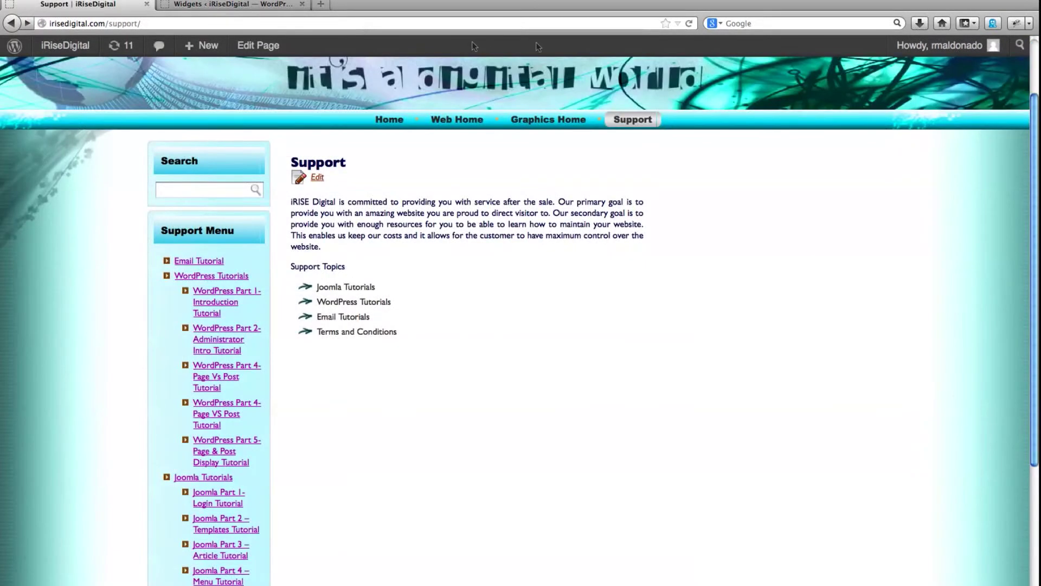
click(688, 24)
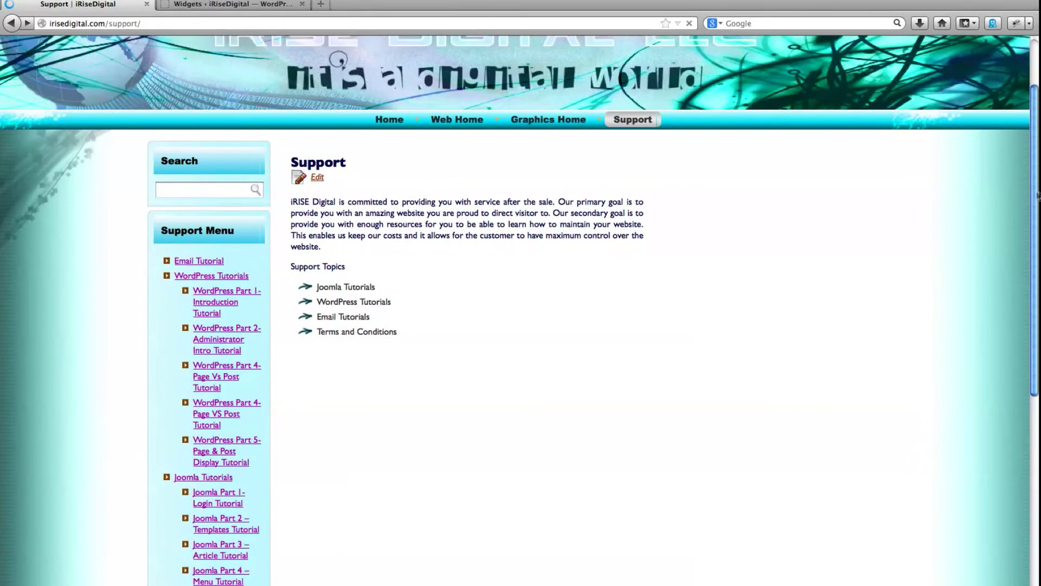
drag(1034, 191, 821, 456)
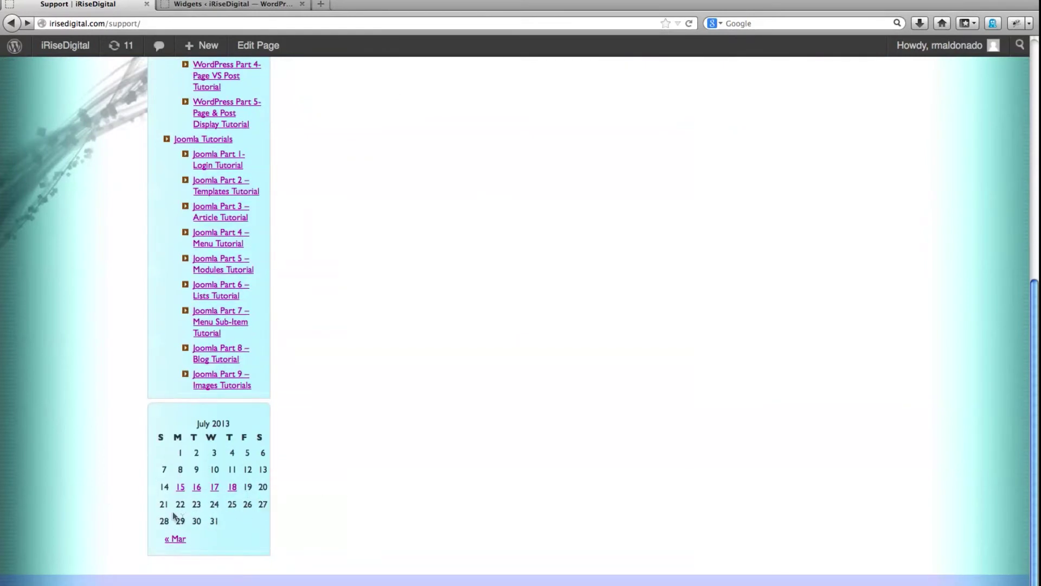
scroll(235, 456, up, 10)
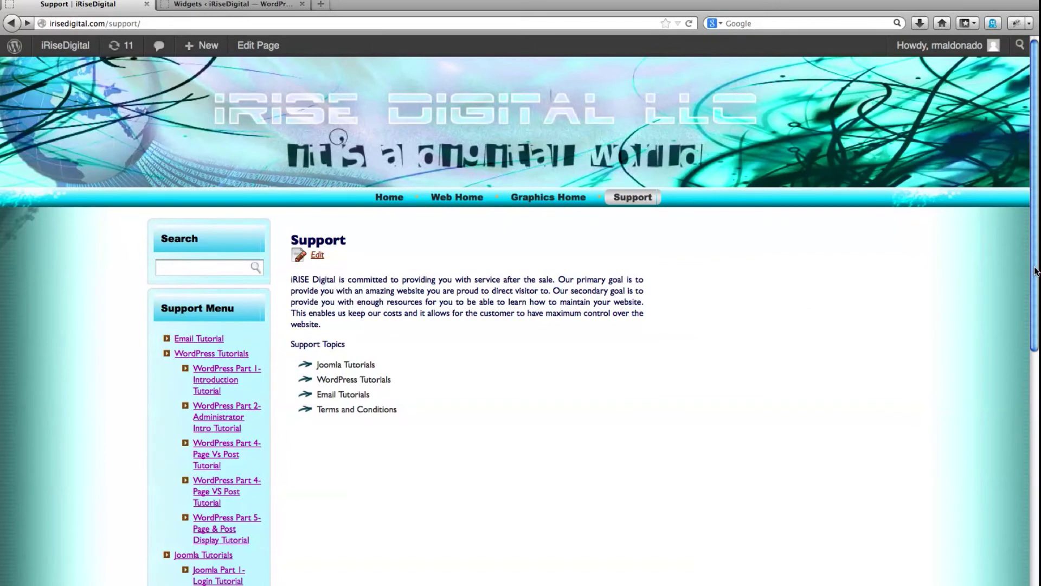
scroll(232, 407, down, 8)
scroll(232, 407, up, 4)
scroll(231, 407, down, 3)
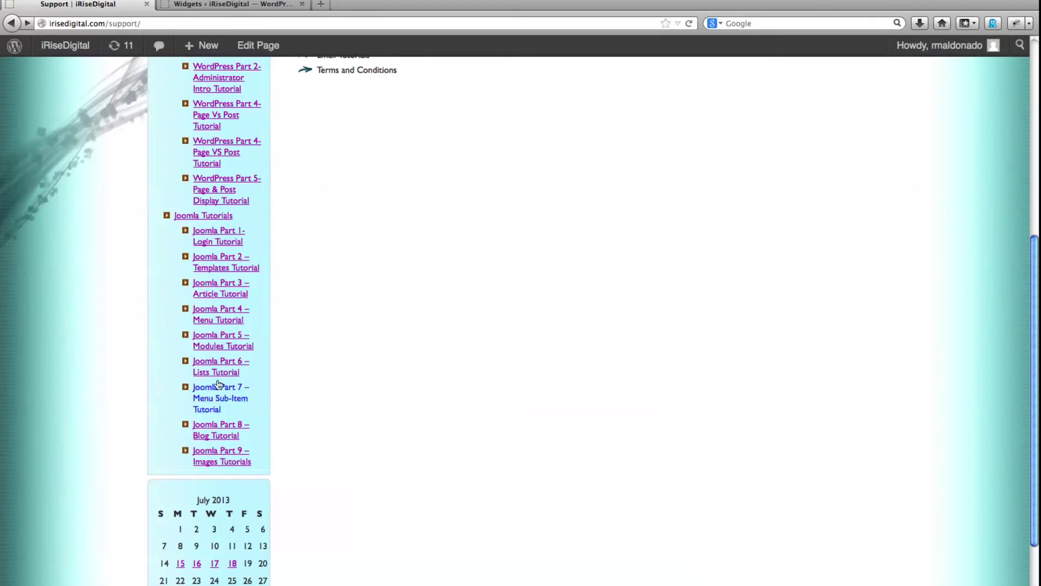
scroll(230, 407, up, 10)
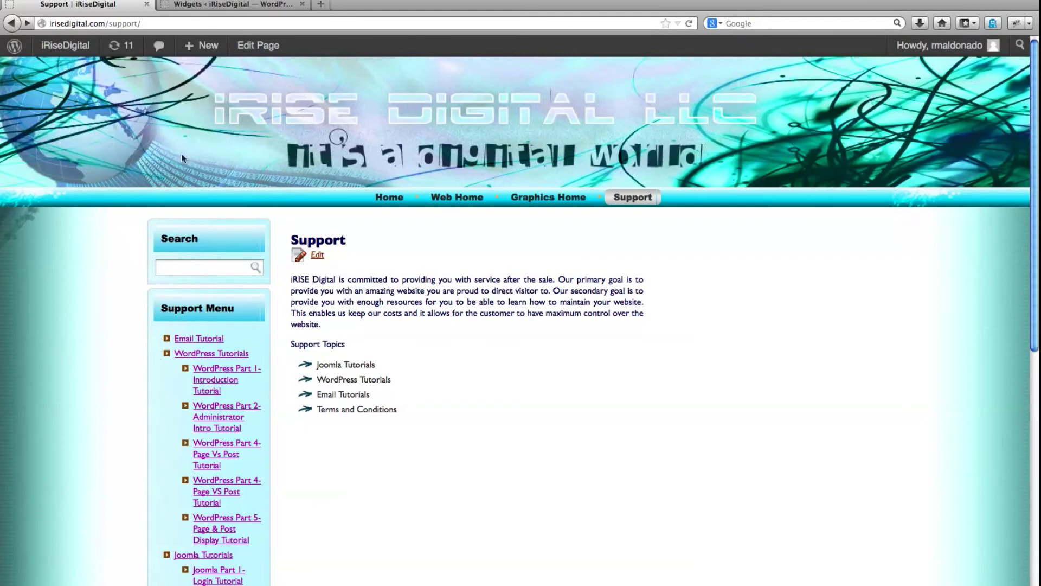
drag(1033, 147, 1034, 503)
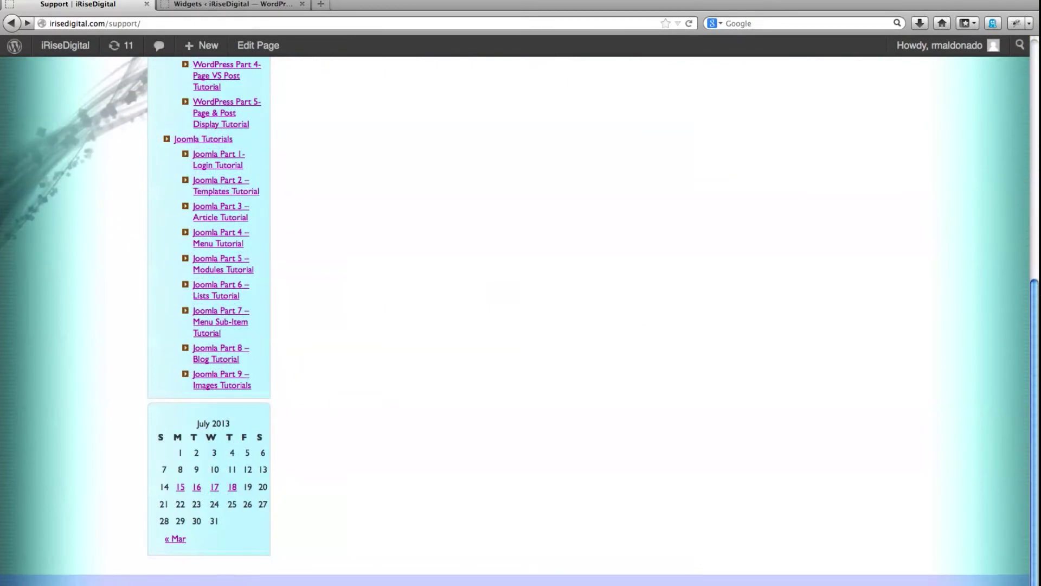
scroll(616, 508, up, 10)
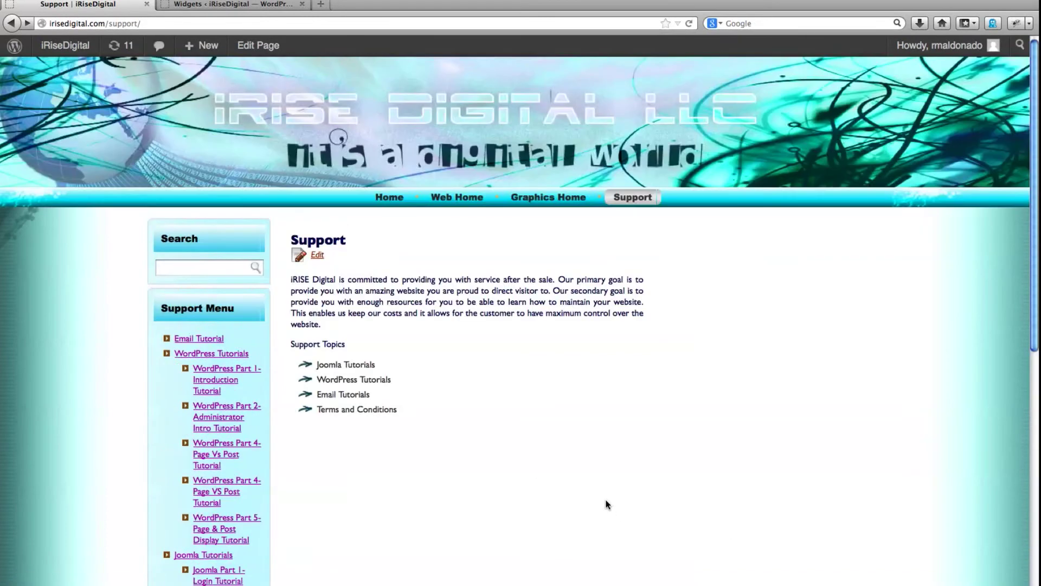